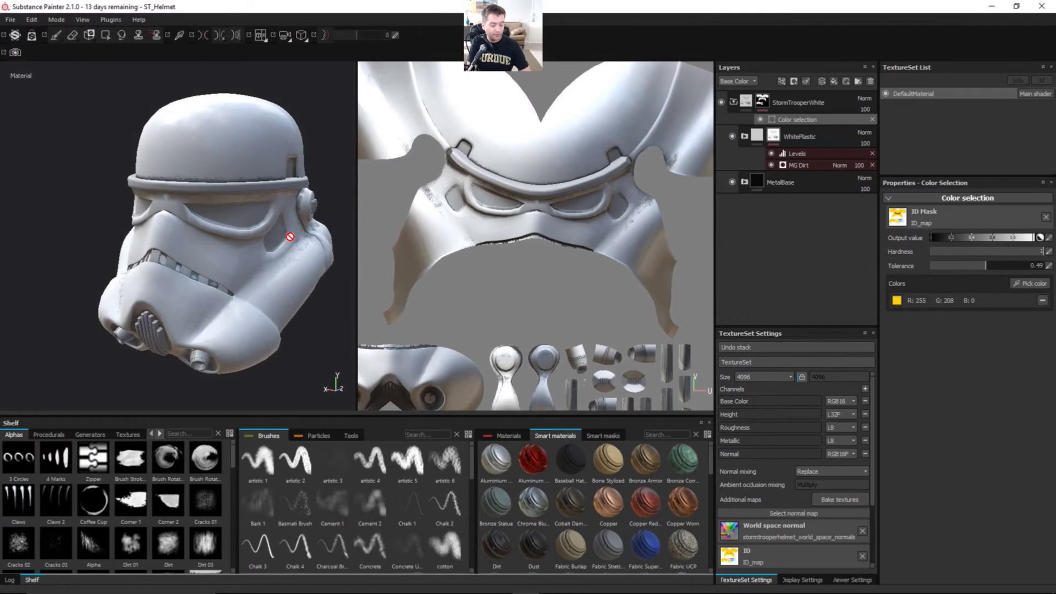
{"action": "right_click_drag", "start_coordinate": [264, 205], "coordinate": [230, 217], "text": "alt"}
{"action": "middle_click_drag", "start_coordinate": [268, 235], "coordinate": [238, 230], "text": "alt"}
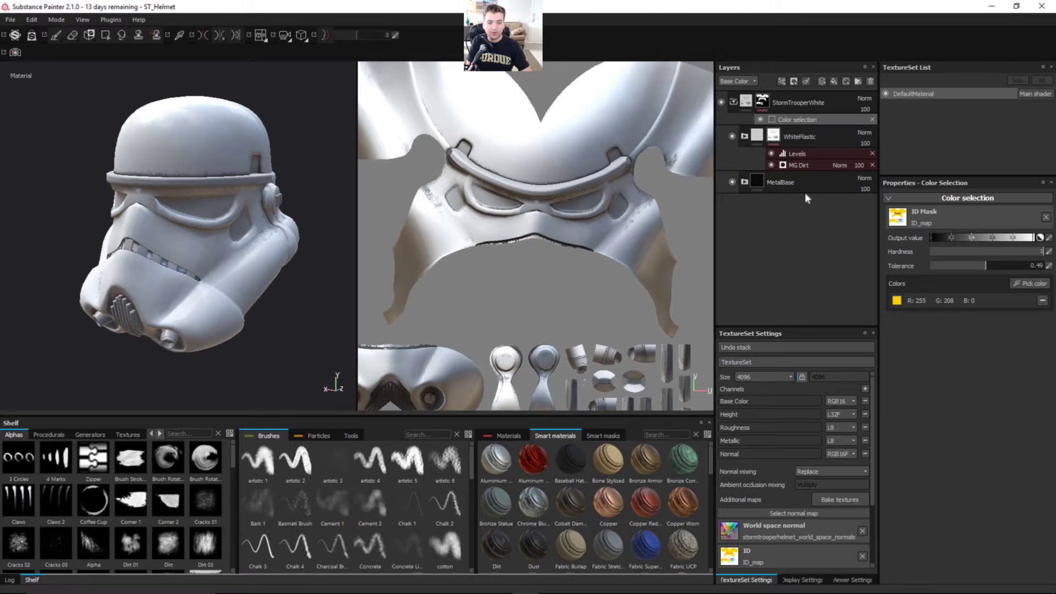
{"action": "left_click", "coordinate": [746, 182]}
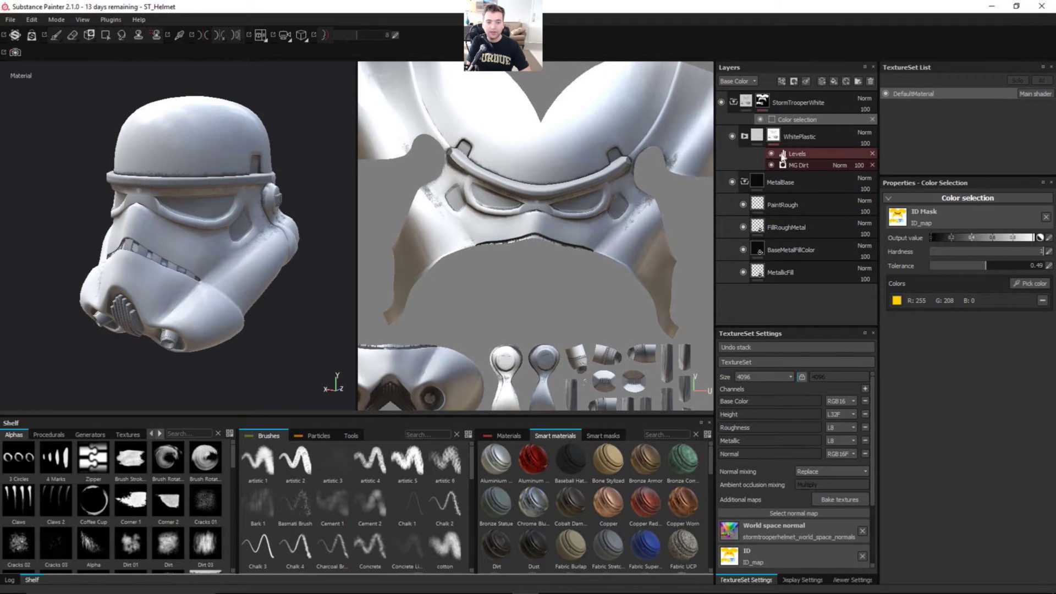
{"action": "left_click", "coordinate": [745, 182]}
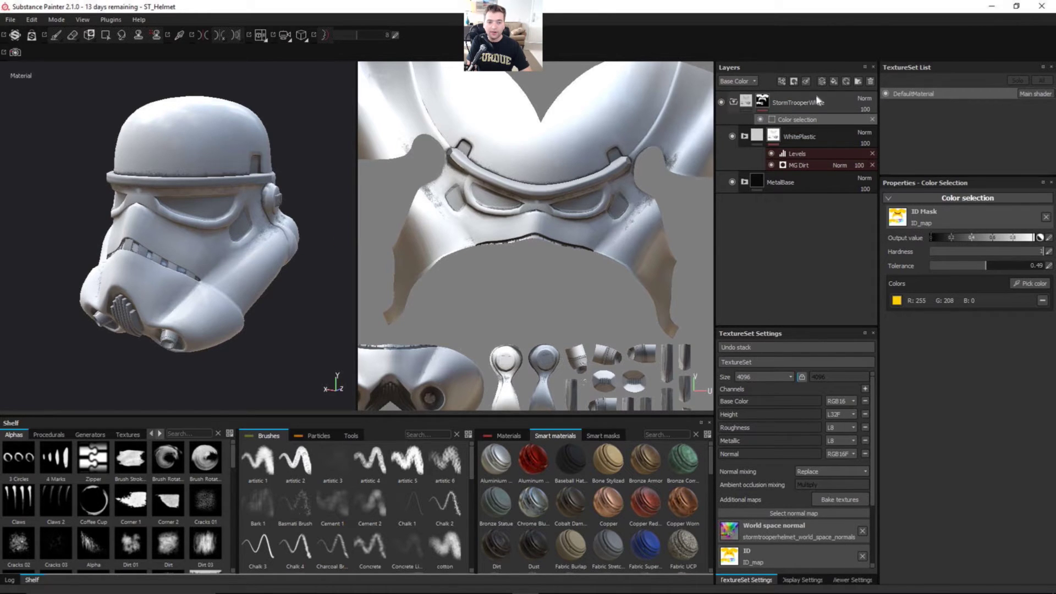
Collapse the StormTrooperWhite folder and add a new folder named Dirt above it
{"action": "left_click", "coordinate": [734, 103]}
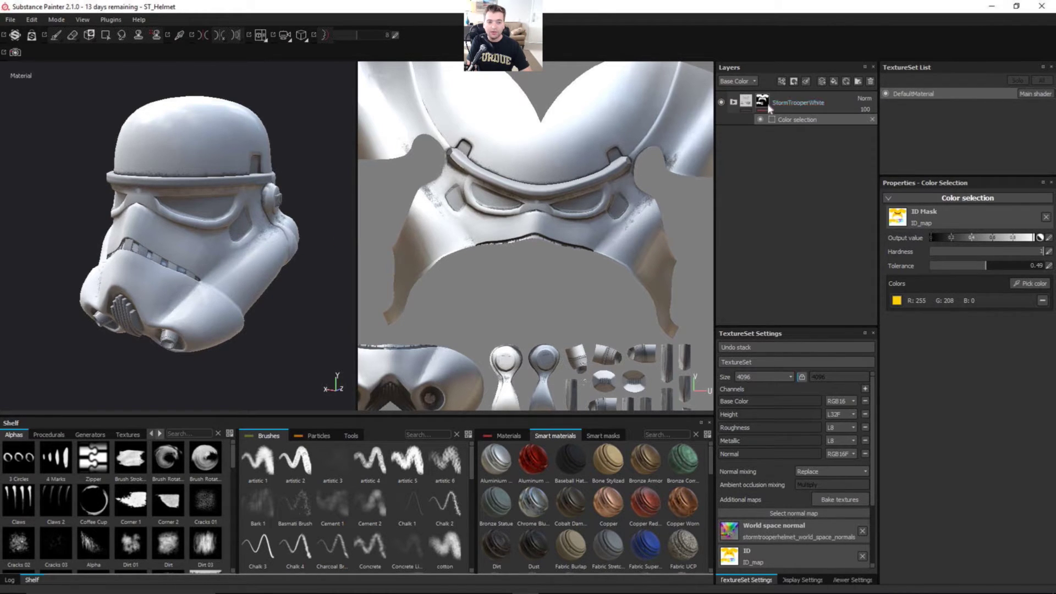
{"action": "left_click", "coordinate": [859, 82]}
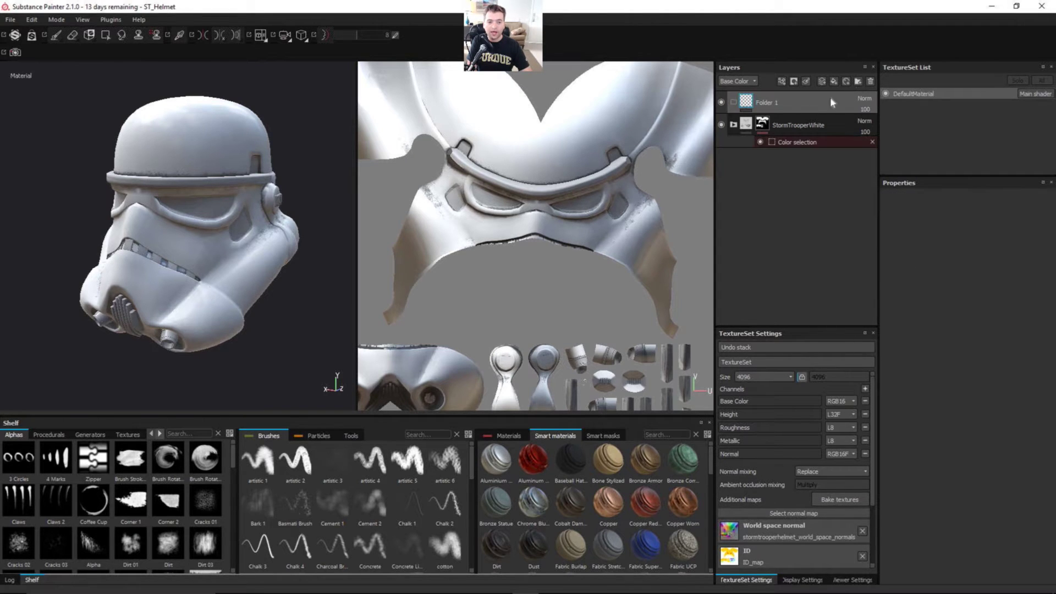
{"action": "double_click", "coordinate": [777, 97]}
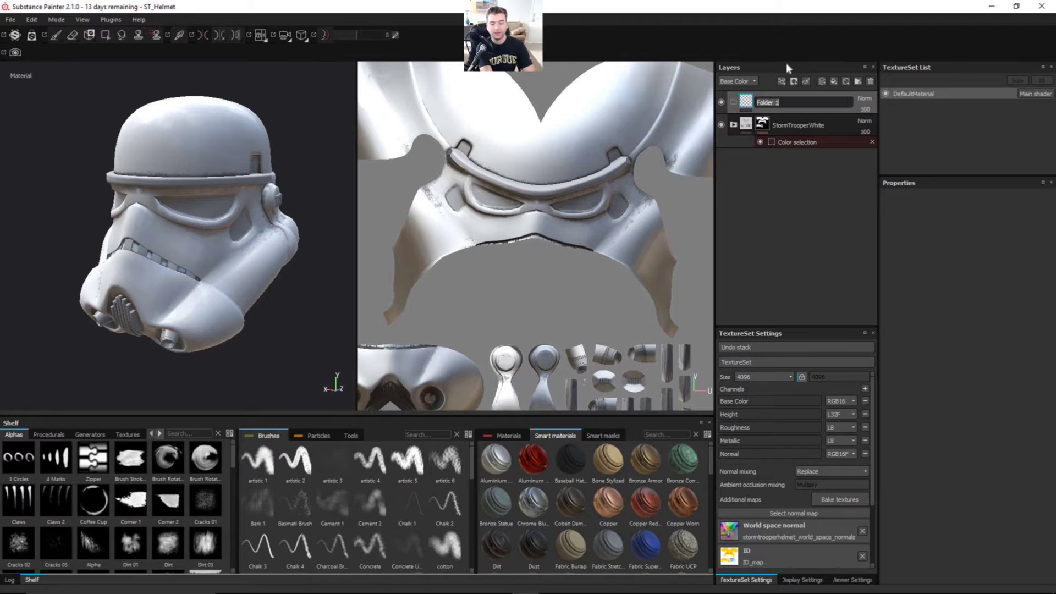
{"action": "type", "text": "Dirt"}
{"action": "key", "text": "Return"}
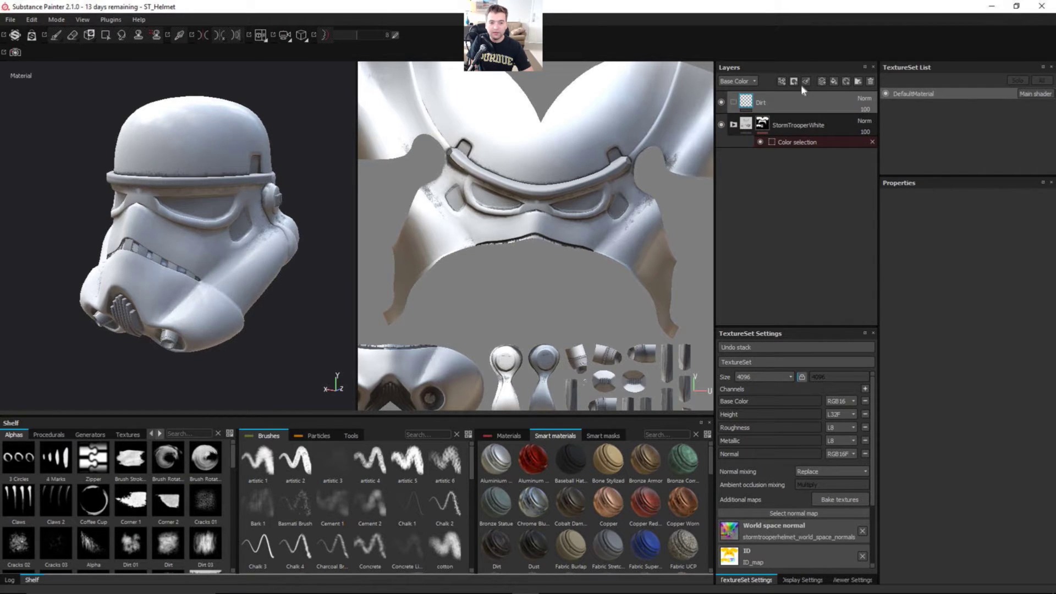
Add a paint layer inside the Dirt folder and name it DirtBaseColor
{"action": "right_click", "coordinate": [804, 82]}
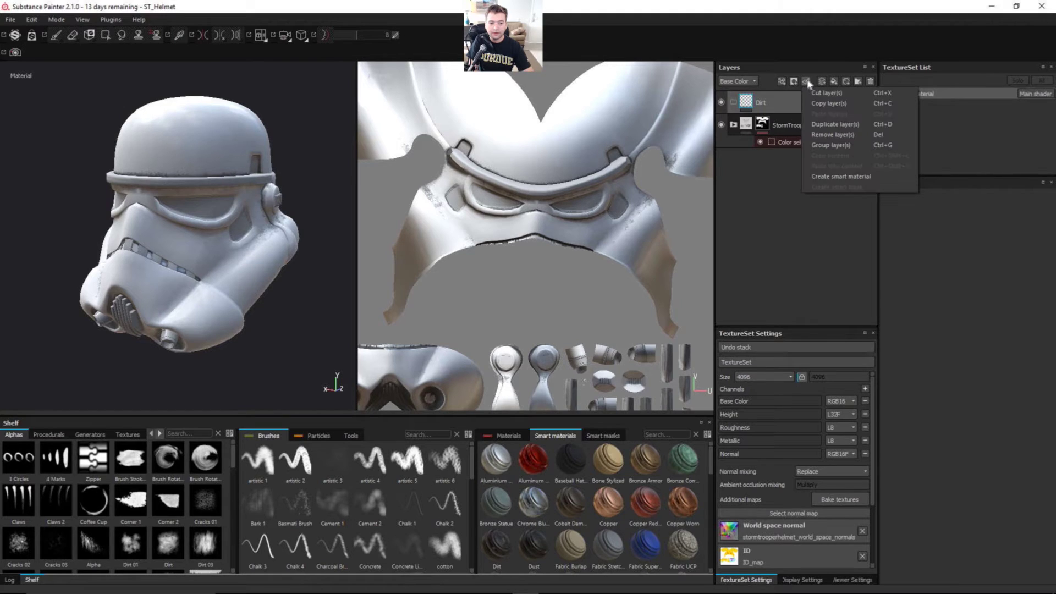
{"action": "left_click", "coordinate": [824, 72]}
{"action": "left_click", "coordinate": [821, 80]}
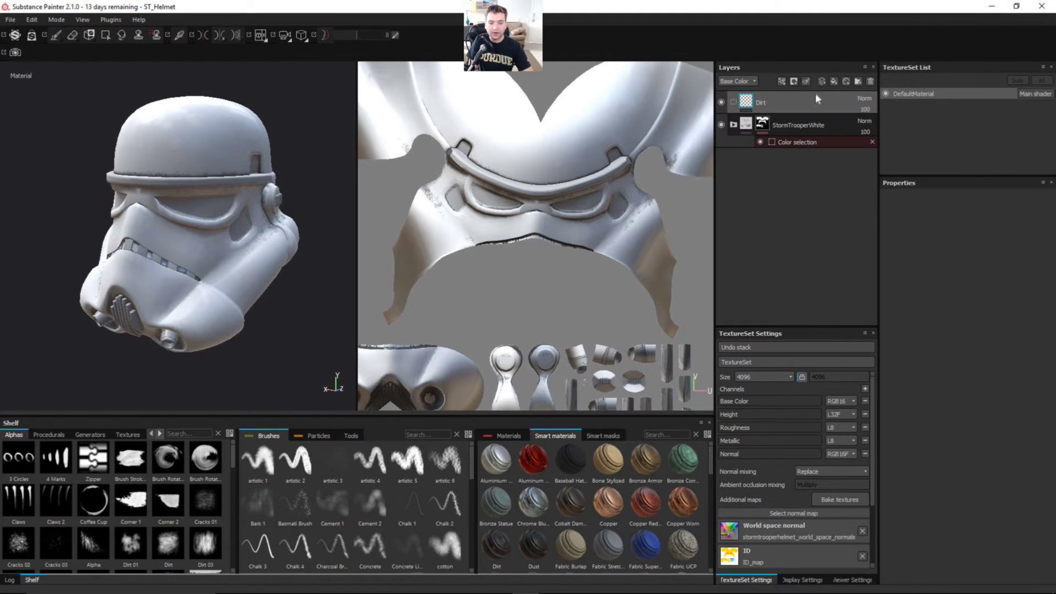
{"action": "left_click_drag", "start_coordinate": [737, 104], "coordinate": [765, 120]}
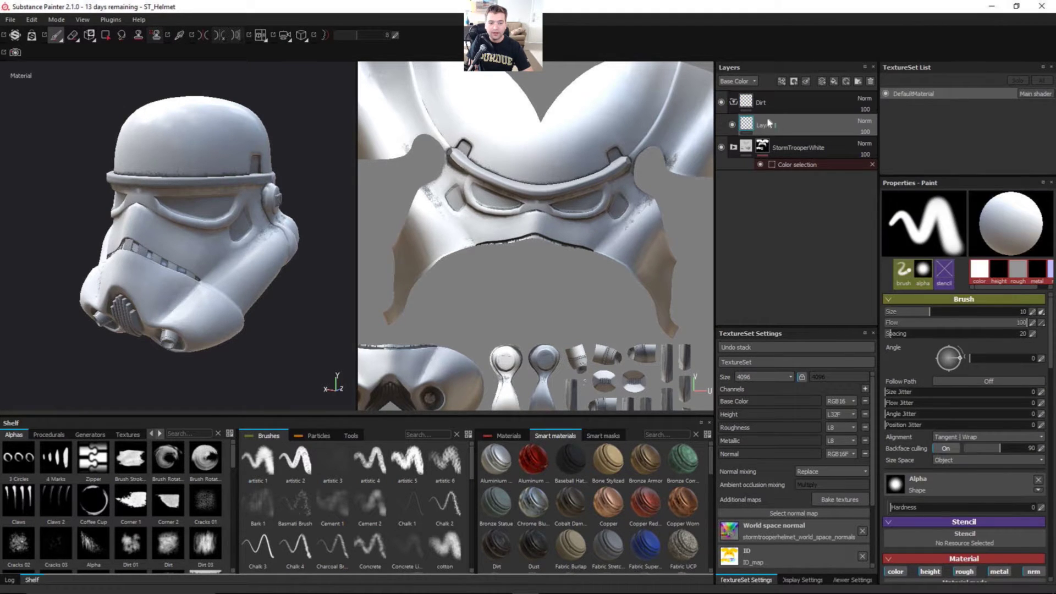
{"action": "double_click", "coordinate": [767, 125]}
{"action": "type", "text": "D"}
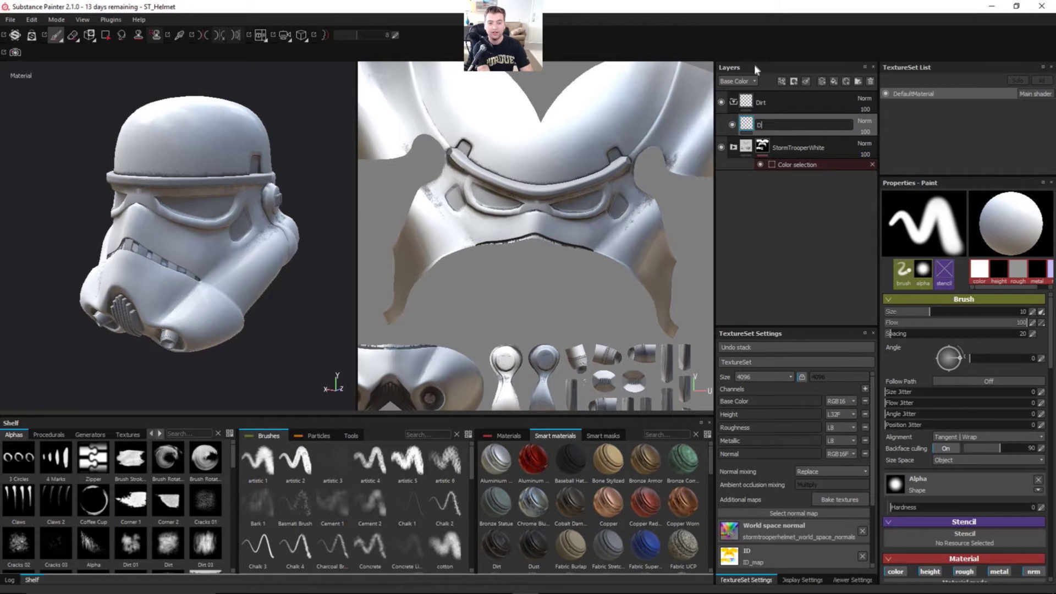
{"action": "type", "text": "irtBase"}
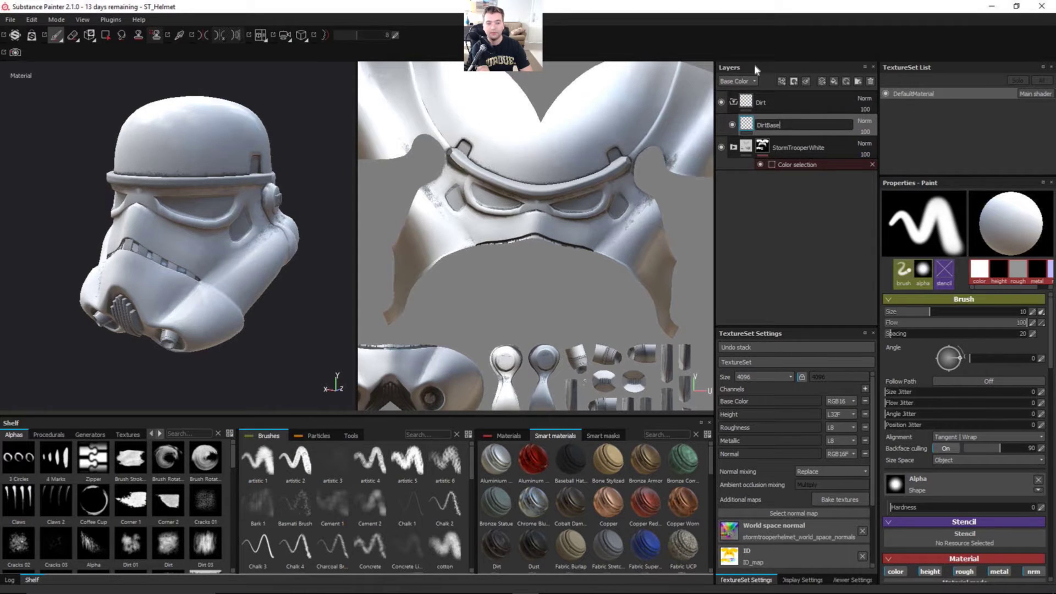
{"action": "type", "text": "Color"}
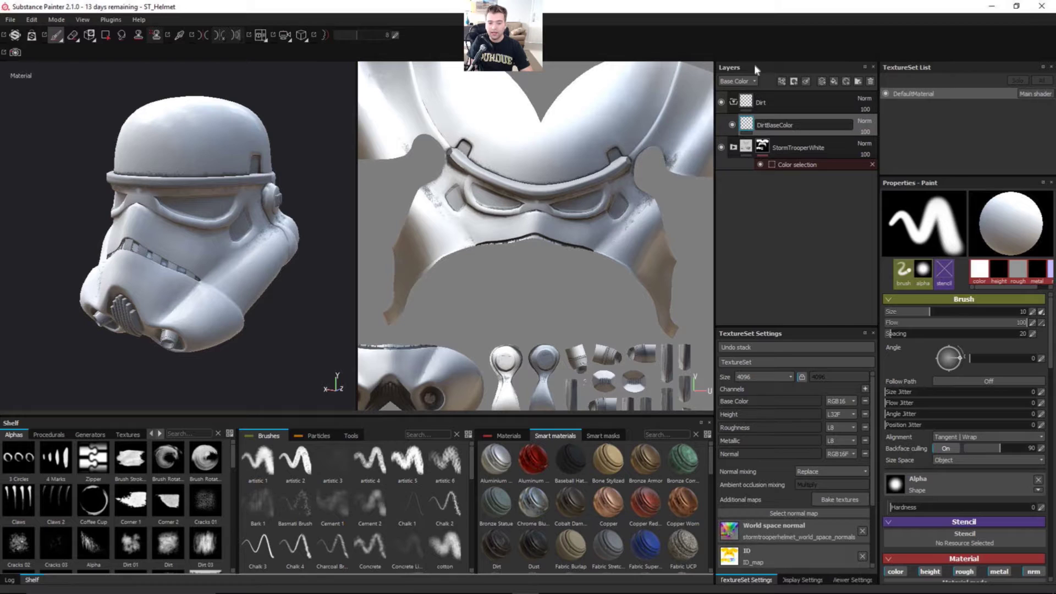
{"action": "key", "text": "Return"}
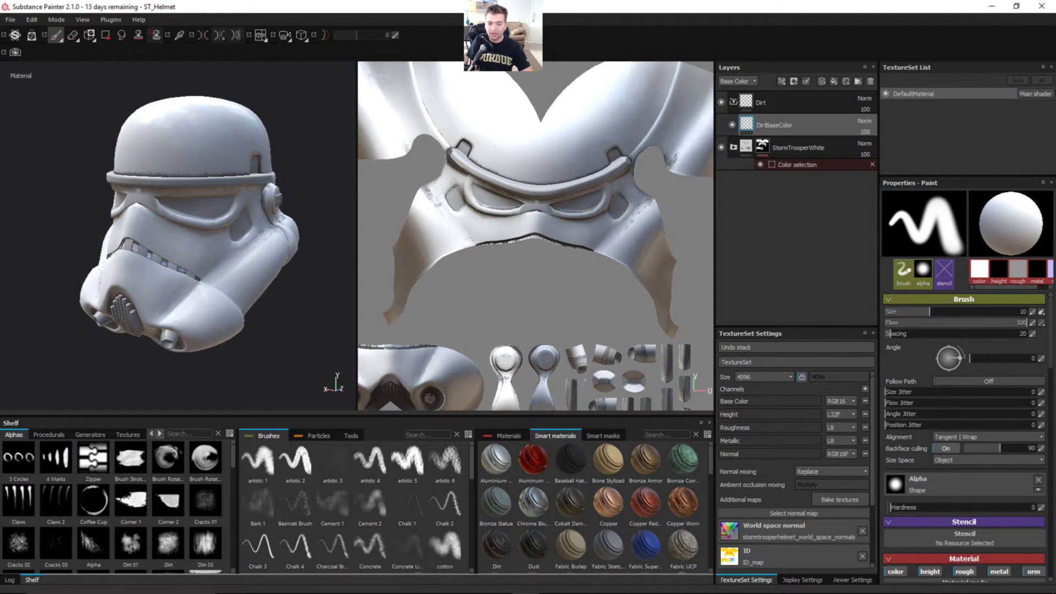
Turn off the height and metallic channels in the brush material for the DirtBaseColor layer
{"action": "scroll", "coordinate": [965, 377], "scroll_direction": "down", "scroll_amount": 5}
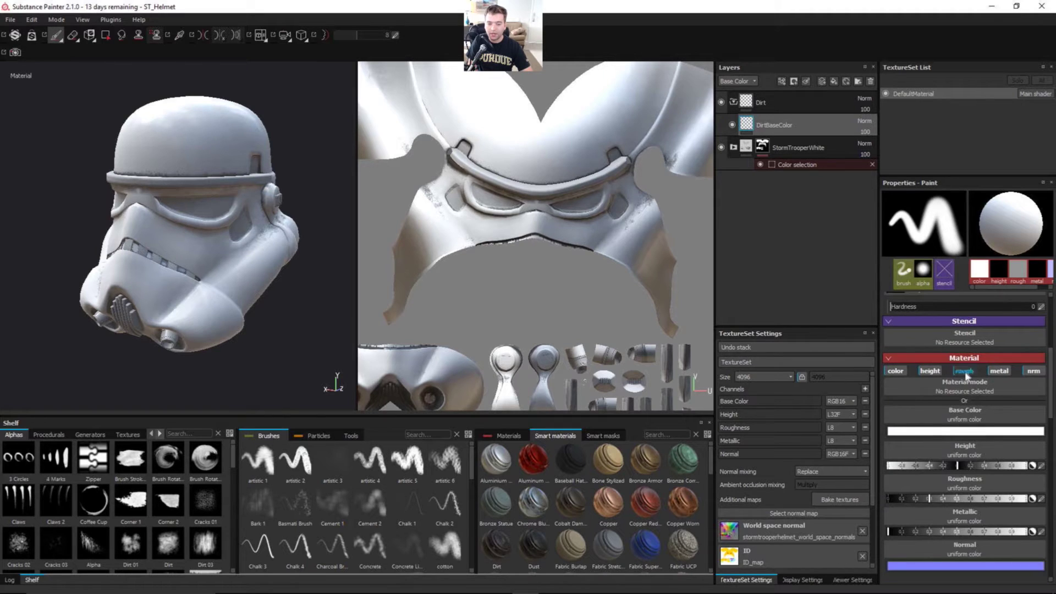
{"action": "left_click", "coordinate": [922, 371]}
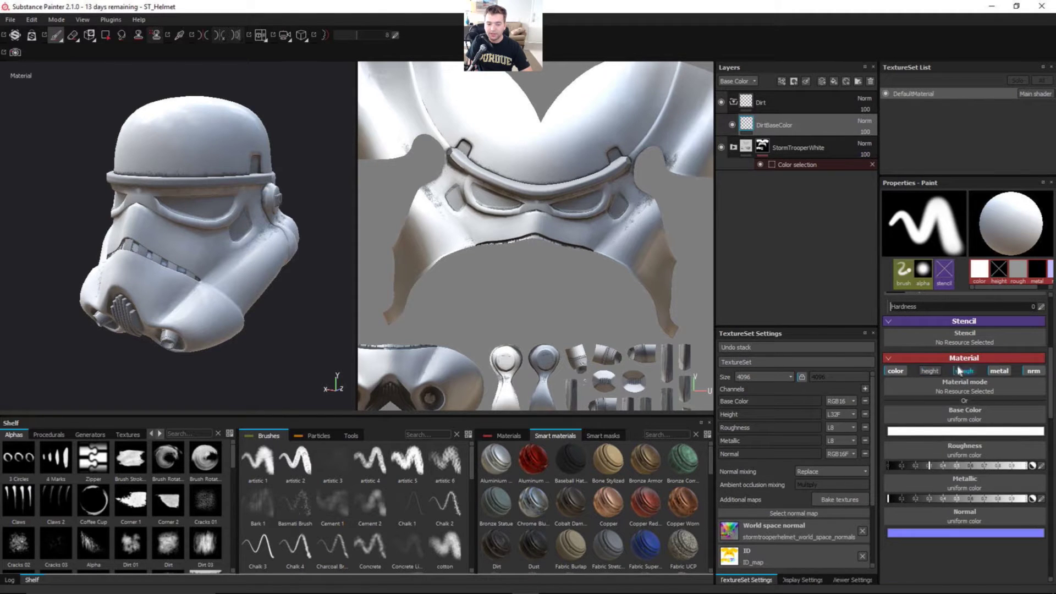
{"action": "left_click", "coordinate": [1002, 369]}
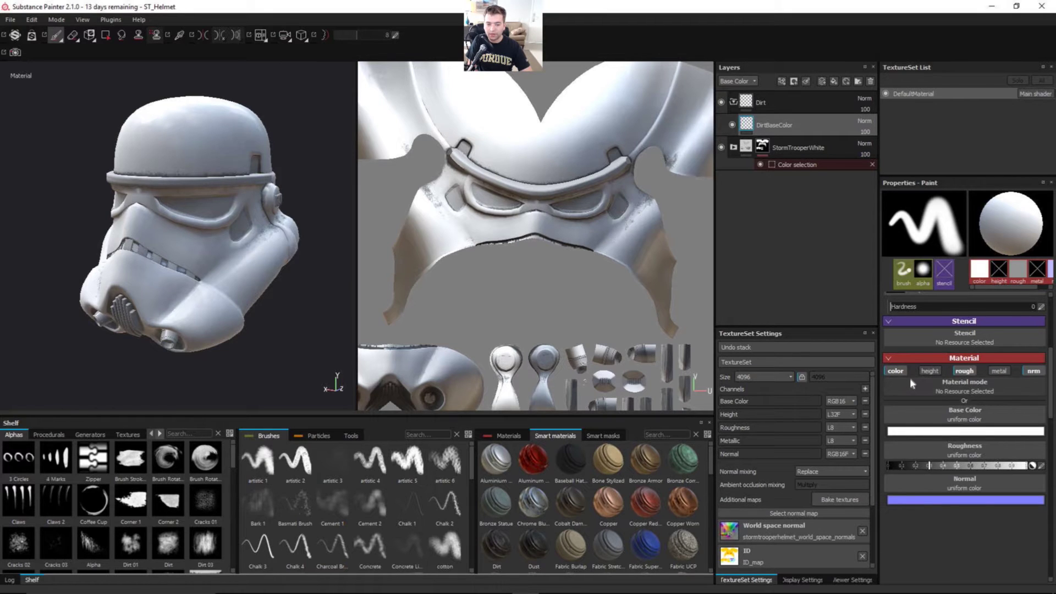
Assign the Clouds 3 procedural texture to the brush material's base color
{"action": "left_click", "coordinate": [953, 432]}
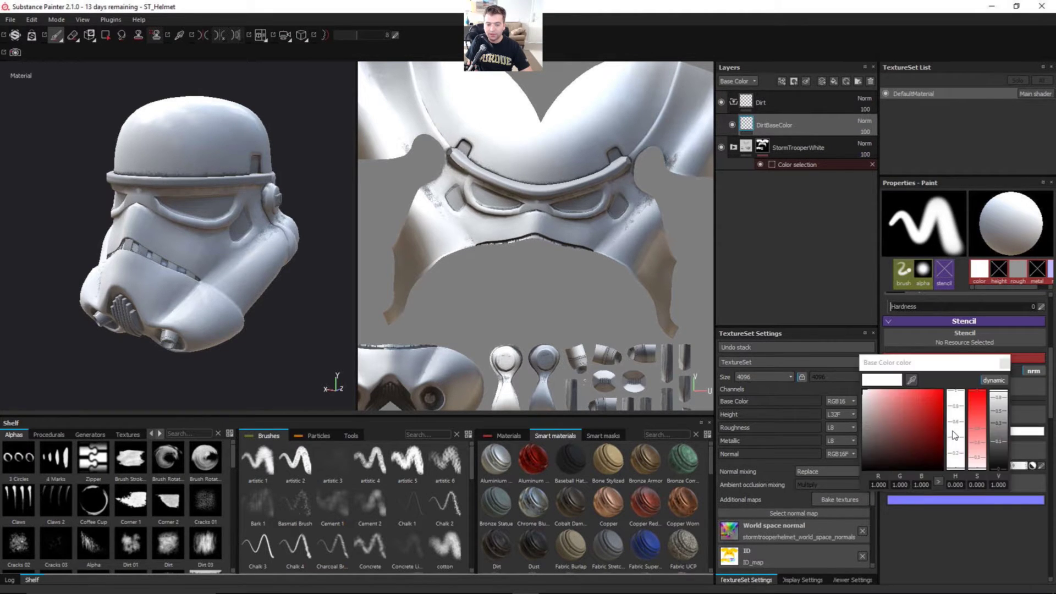
{"action": "left_click", "coordinate": [1004, 365]}
{"action": "left_click", "coordinate": [988, 411]}
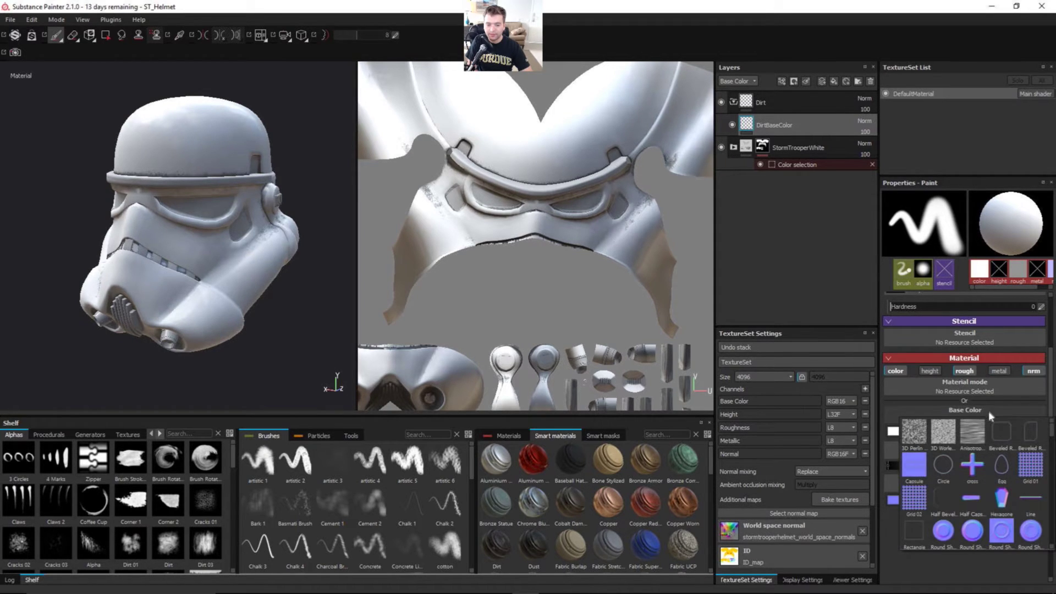
{"action": "scroll", "coordinate": [968, 478], "scroll_direction": "down", "scroll_amount": 5}
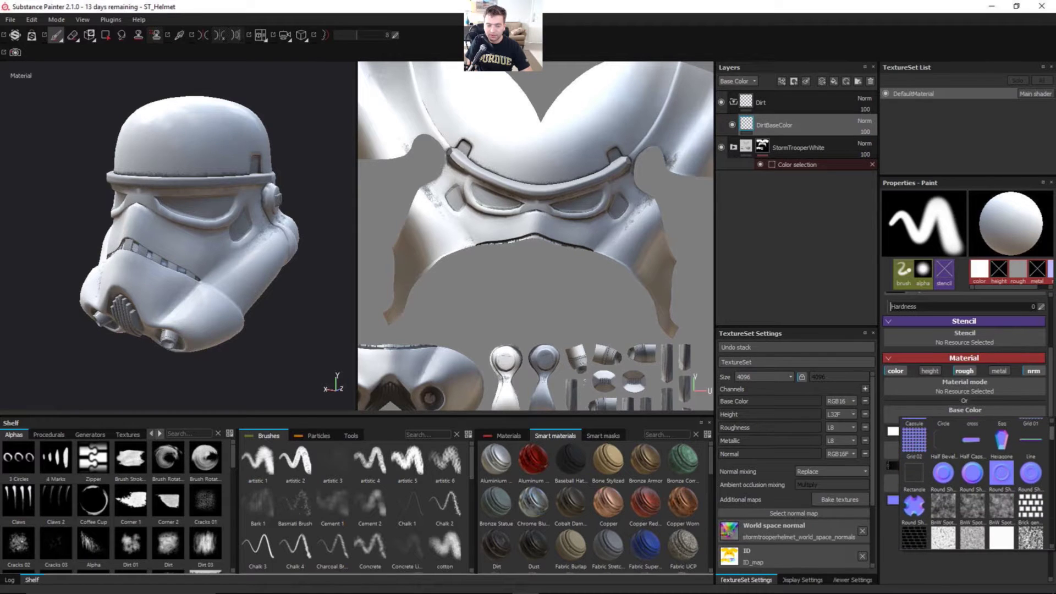
{"action": "scroll", "coordinate": [968, 478], "scroll_direction": "down", "scroll_amount": 1}
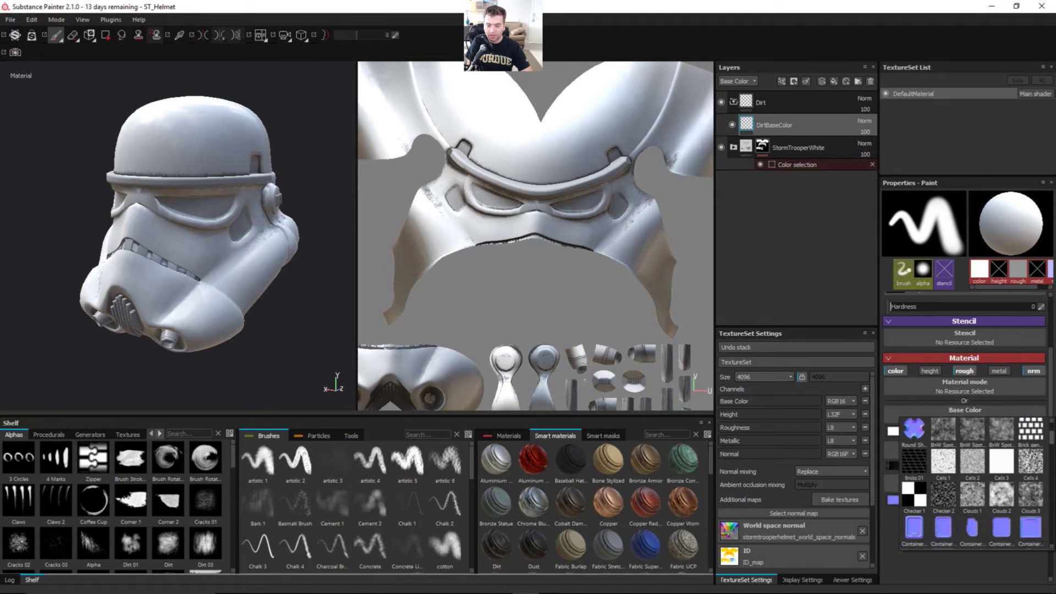
{"action": "scroll", "coordinate": [968, 478], "scroll_direction": "down", "scroll_amount": 1}
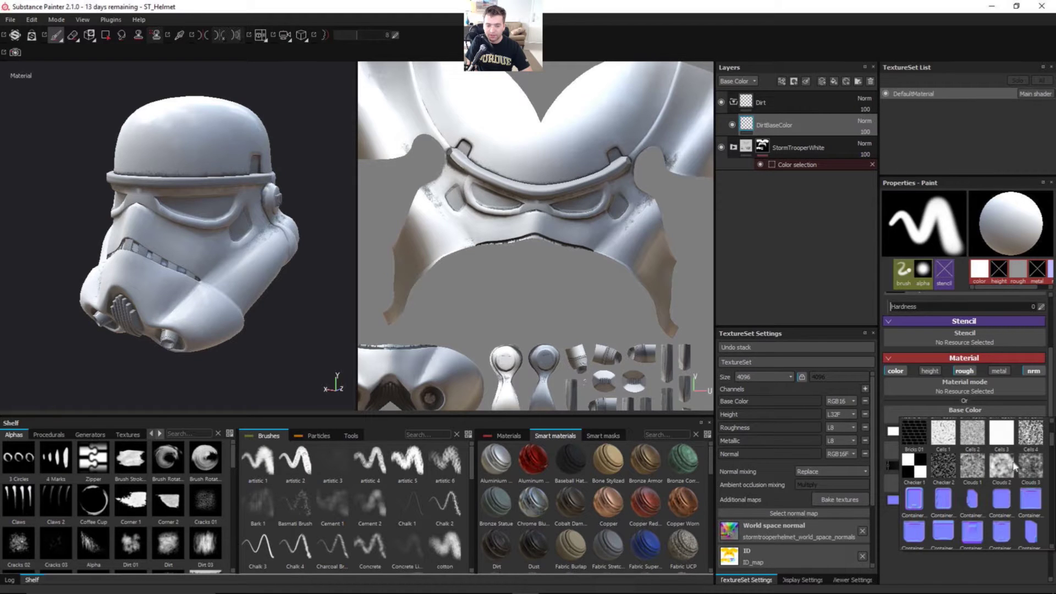
{"action": "left_click", "coordinate": [1031, 470]}
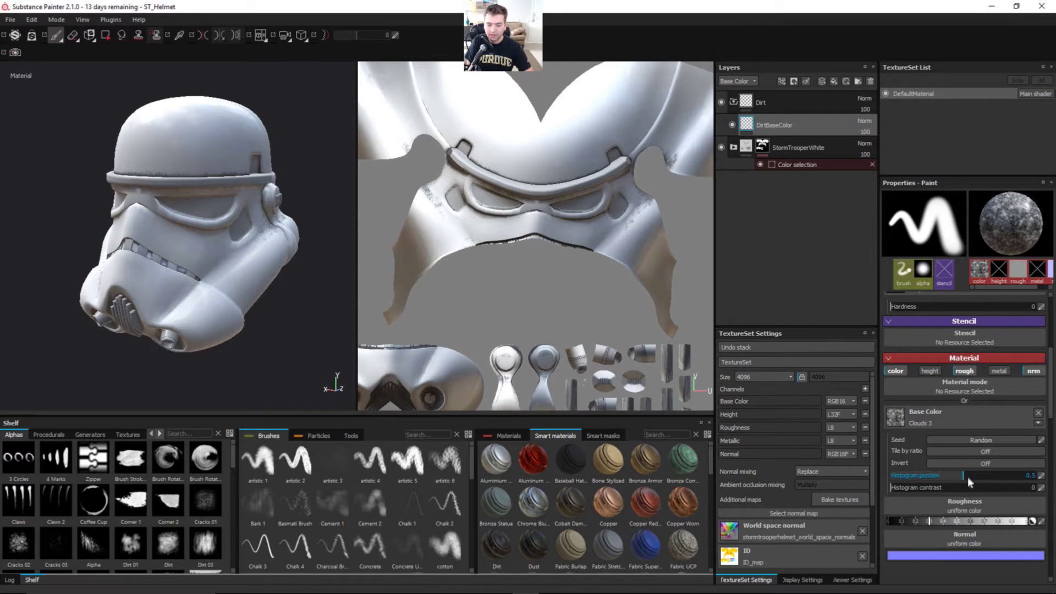
Set the Clouds 3 texture's histogram position to 0.35 and its histogram contrast to 0.01
{"action": "left_click_drag", "start_coordinate": [962, 474], "coordinate": [957, 476]}
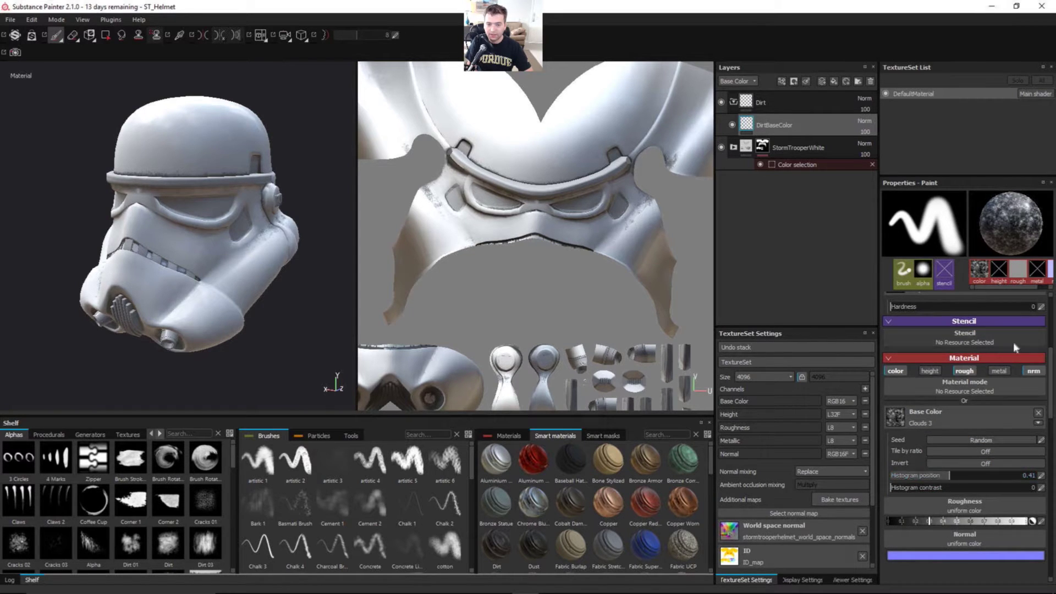
{"action": "mouse_move", "coordinate": [942, 476]}
{"action": "left_mouse_down"}
{"action": "mouse_move", "coordinate": [926, 474]}
{"action": "mouse_move", "coordinate": [936, 474]}
{"action": "left_mouse_up"}
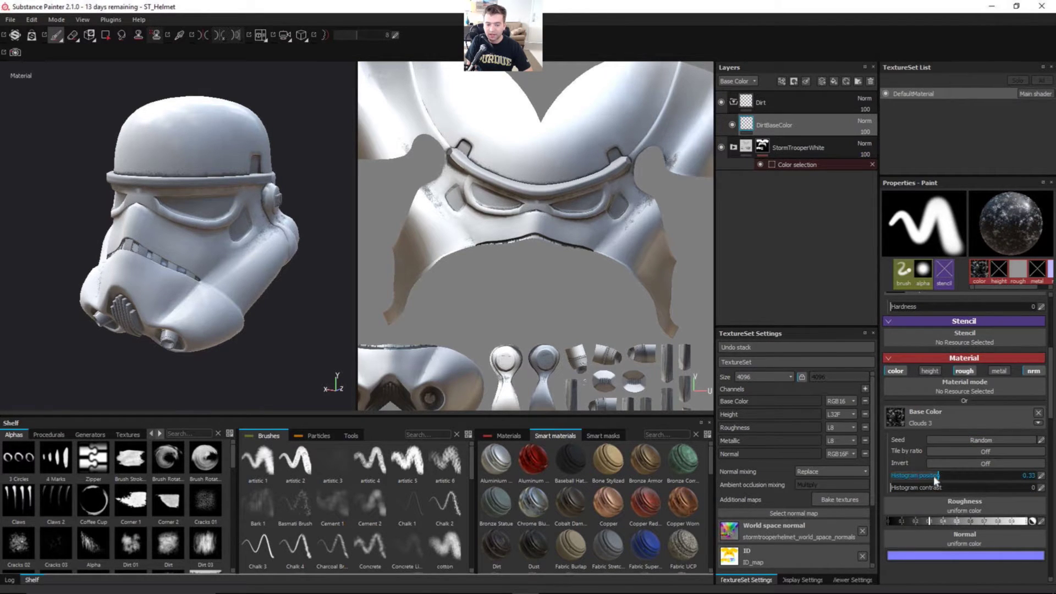
{"action": "mouse_move", "coordinate": [929, 475]}
{"action": "left_mouse_down"}
{"action": "mouse_move", "coordinate": [912, 476]}
{"action": "mouse_move", "coordinate": [1001, 474]}
{"action": "mouse_move", "coordinate": [938, 480]}
{"action": "left_mouse_up"}
{"action": "left_click_drag", "start_coordinate": [917, 487], "coordinate": [890, 486]}
{"action": "left_click_drag", "start_coordinate": [1051, 410], "coordinate": [1051, 410]}
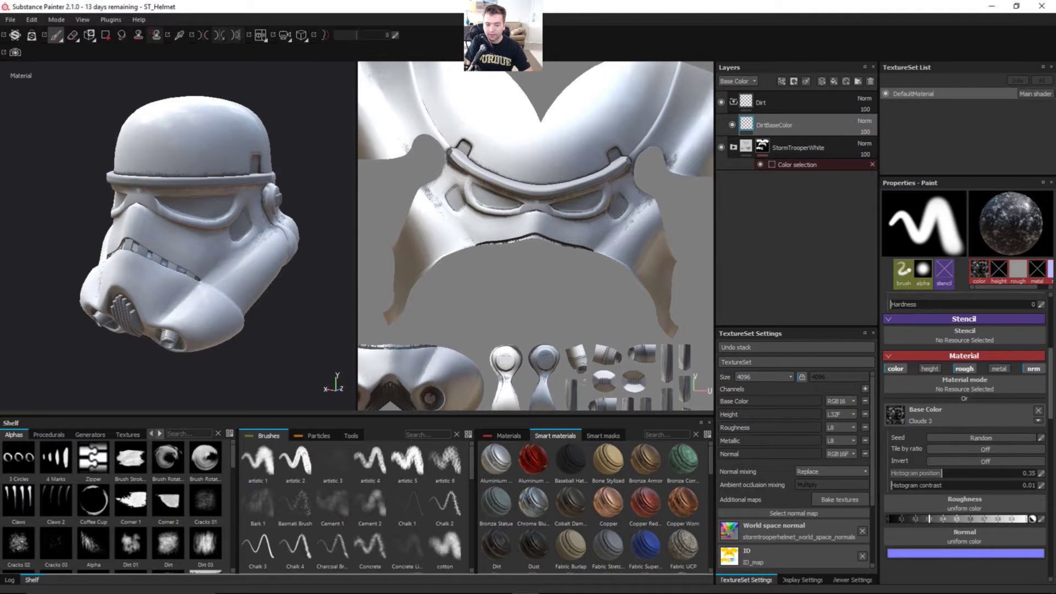
{"action": "scroll", "coordinate": [968, 424], "scroll_direction": "down", "scroll_amount": 3}
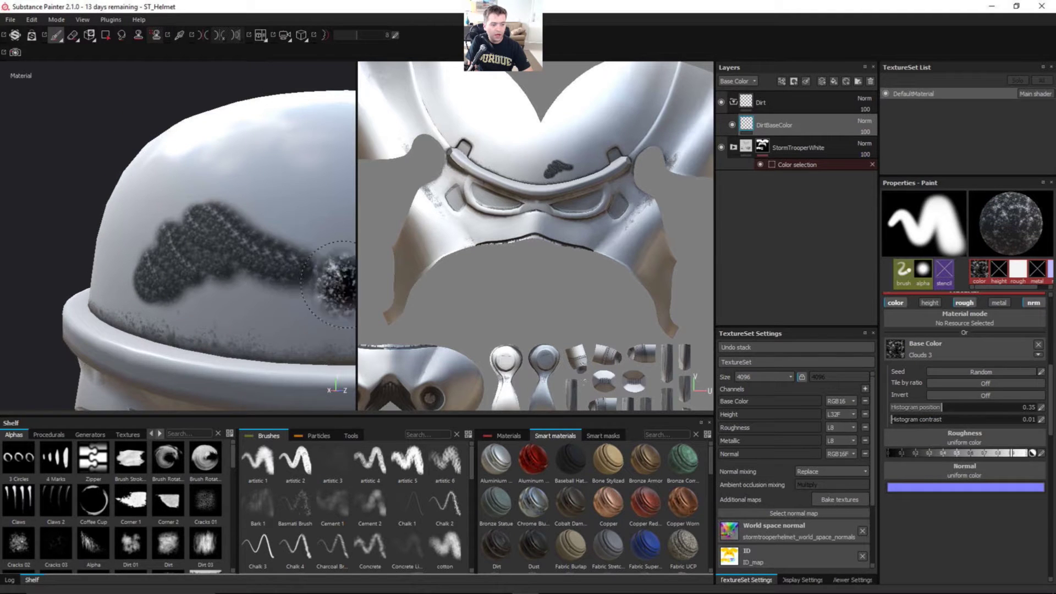
Try out dirt strokes on the helmet's dome and undo them all
{"action": "left_click_drag", "start_coordinate": [209, 226], "coordinate": [223, 236]}
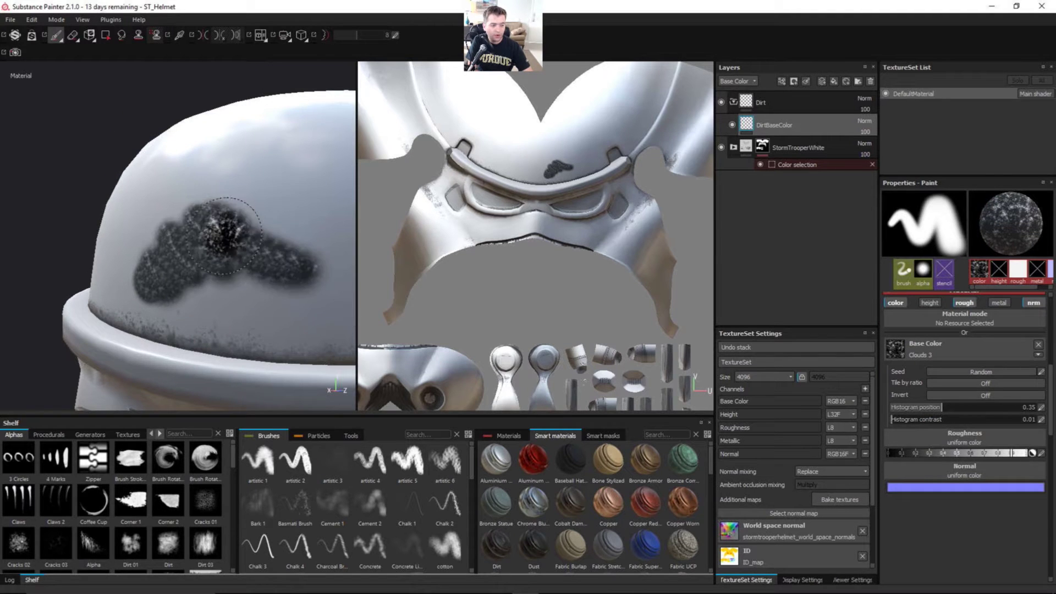
{"action": "key", "text": "ctrl+z"}
{"action": "key", "text": "ctrl+z"}
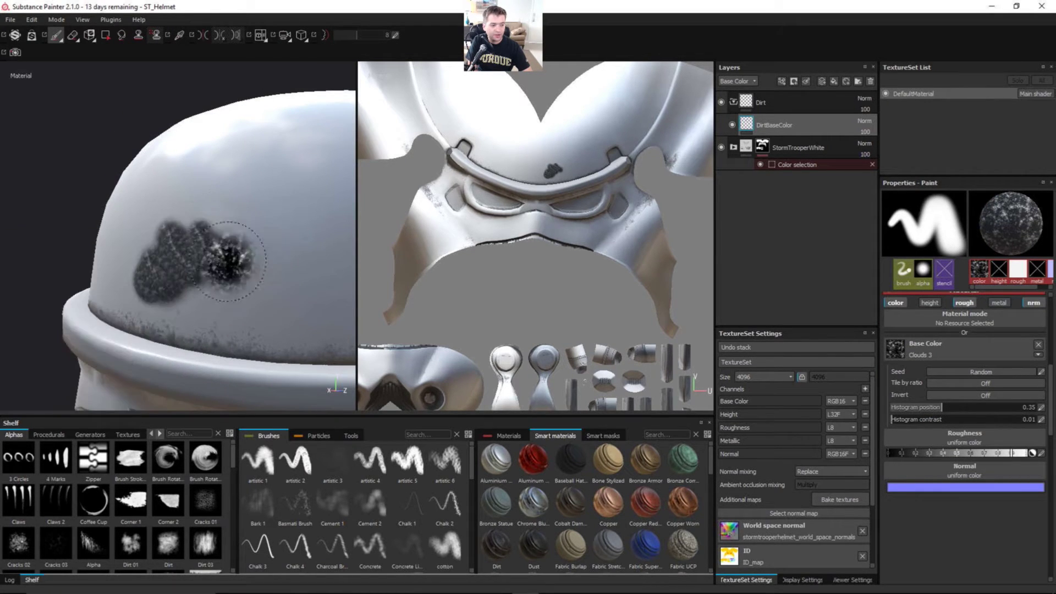
{"action": "key", "text": "ctrl+z"}
{"action": "key", "text": "ctrl+z"}
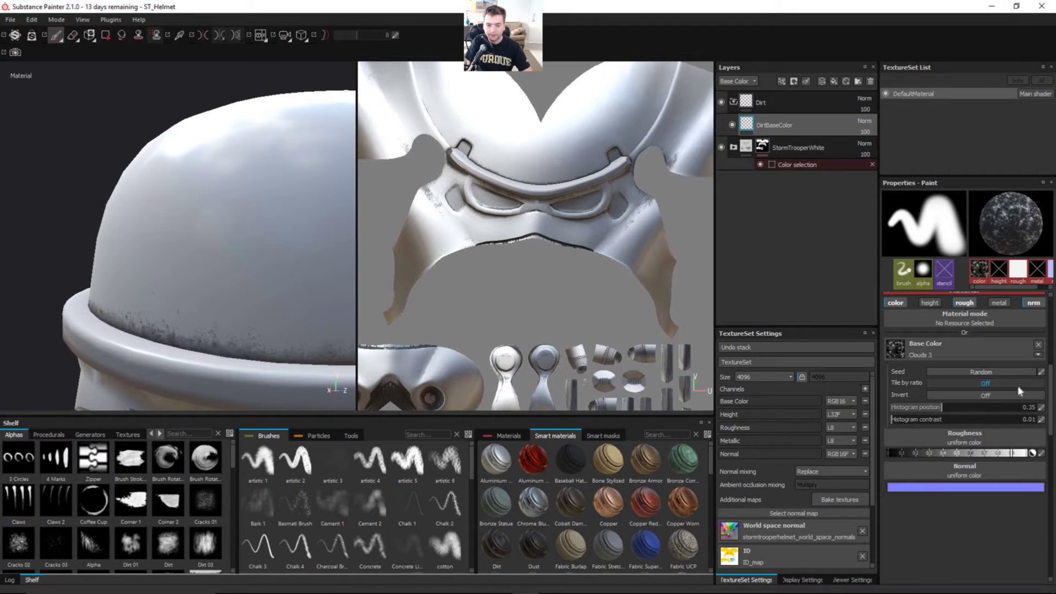
Set the brush's size jitter to 47, flow jitter to 52, angle jitter to 121 and position jitter to 49, and test the stroke preview
{"action": "scroll", "coordinate": [965, 407], "scroll_direction": "up", "scroll_amount": 10}
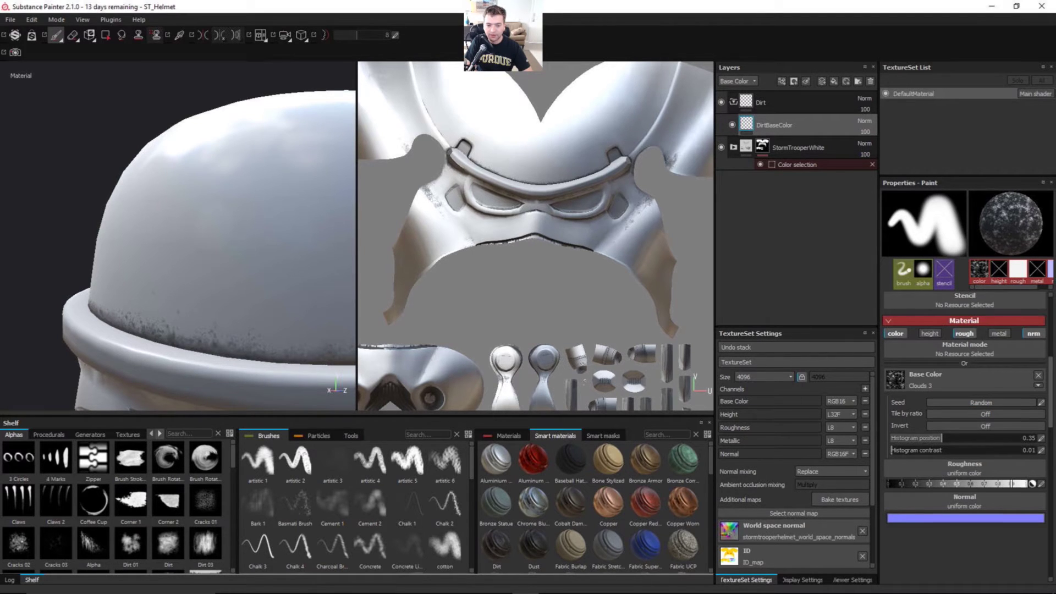
{"action": "scroll", "coordinate": [965, 407], "scroll_direction": "up", "scroll_amount": 3}
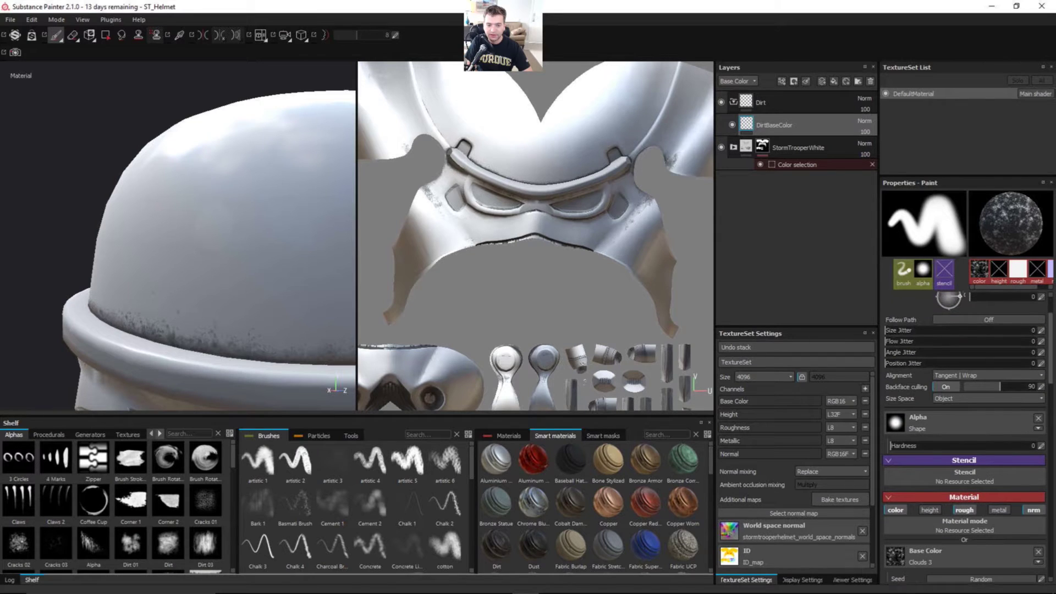
{"action": "mouse_move", "coordinate": [897, 383]}
{"action": "left_mouse_down"}
{"action": "mouse_move", "coordinate": [964, 380]}
{"action": "mouse_move", "coordinate": [991, 398]}
{"action": "mouse_move", "coordinate": [955, 398]}
{"action": "mouse_move", "coordinate": [913, 368]}
{"action": "mouse_move", "coordinate": [956, 369]}
{"action": "left_mouse_up"}
{"action": "left_click", "coordinate": [910, 218]}
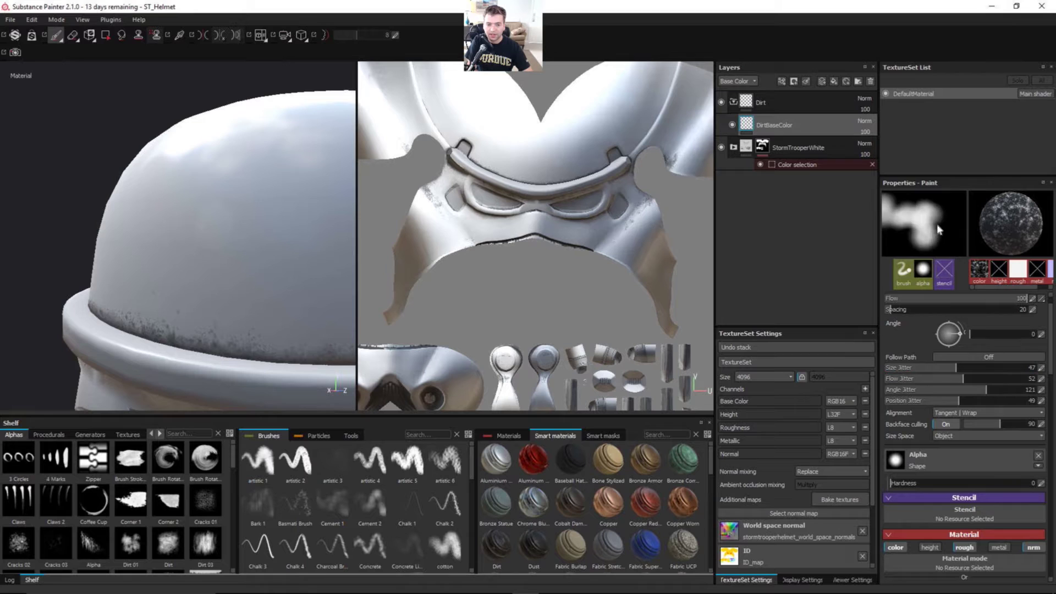
{"action": "mouse_move", "coordinate": [907, 240]}
{"action": "left_mouse_down"}
{"action": "mouse_move", "coordinate": [949, 220]}
{"action": "mouse_move", "coordinate": [936, 198]}
{"action": "mouse_move", "coordinate": [894, 234]}
{"action": "mouse_move", "coordinate": [902, 213]}
{"action": "mouse_move", "coordinate": [928, 223]}
{"action": "mouse_move", "coordinate": [930, 207]}
{"action": "mouse_move", "coordinate": [941, 223]}
{"action": "left_mouse_up"}
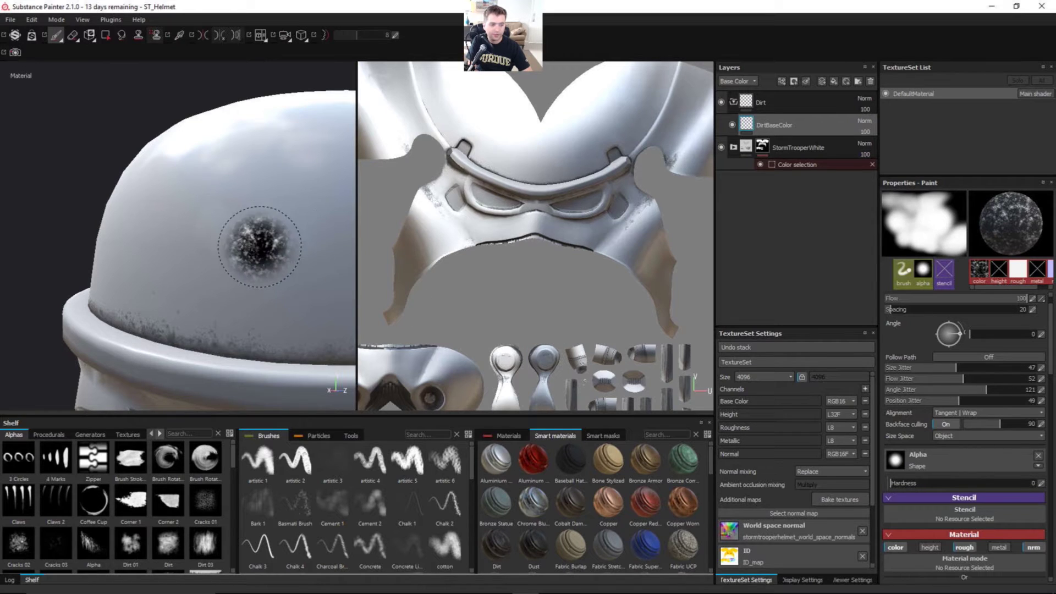
{"action": "right_click_drag", "start_coordinate": [242, 254], "coordinate": [196, 268], "text": "alt"}
{"action": "left_click_drag", "start_coordinate": [273, 274], "coordinate": [251, 286], "text": "alt"}
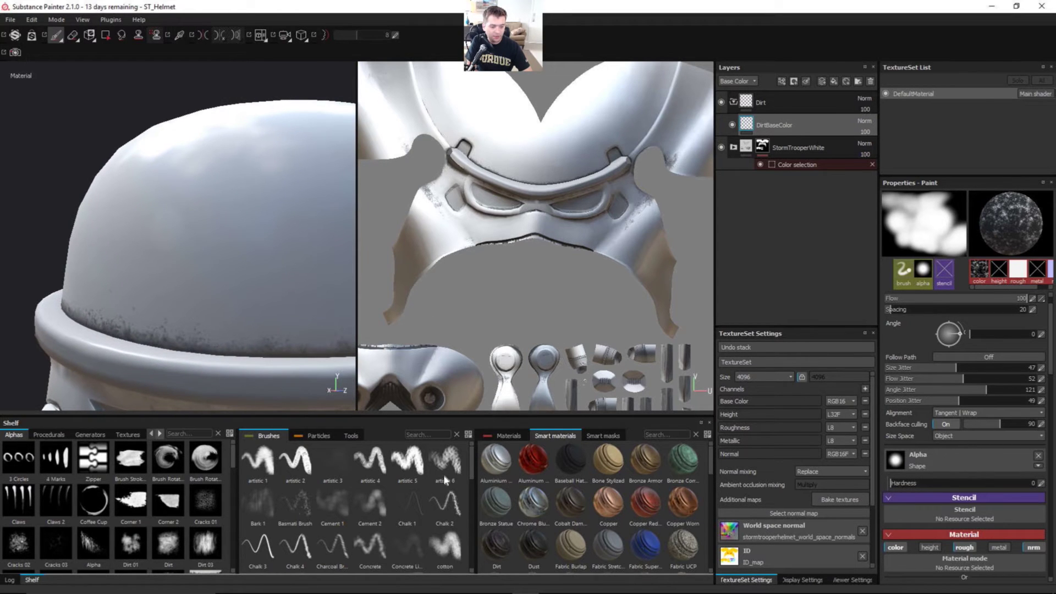
Choose the Dirt 1 brush and paint the first dirt strokes on the side of the helmet's dome
{"action": "left_click_drag", "start_coordinate": [471, 451], "coordinate": [479, 478]}
{"action": "left_click", "coordinate": [402, 485]}
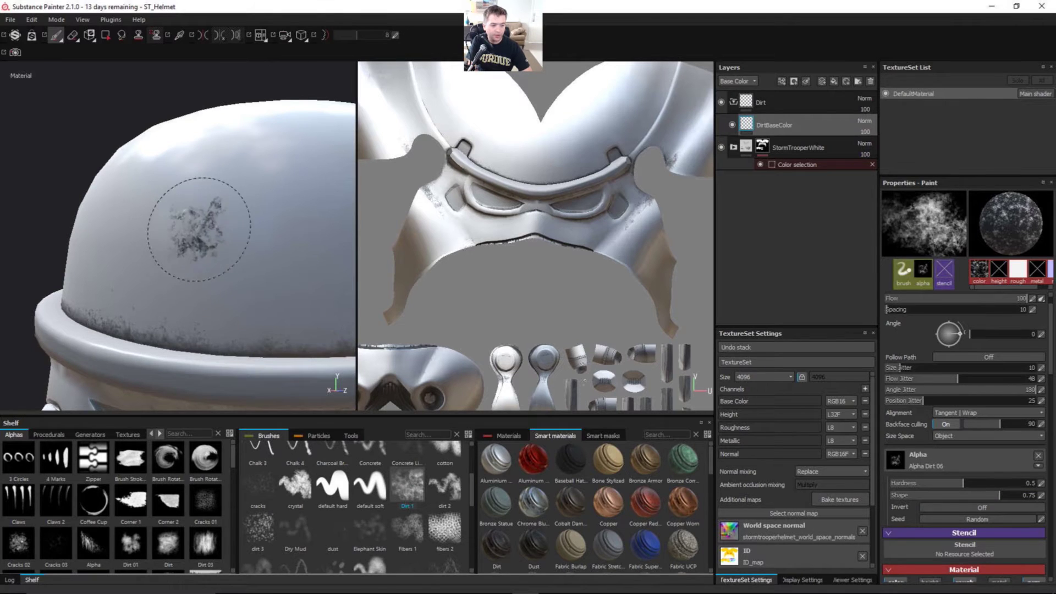
{"action": "right_click_drag", "start_coordinate": [201, 227], "coordinate": [130, 240], "text": "alt"}
{"action": "middle_click_drag", "start_coordinate": [167, 242], "coordinate": [158, 253], "text": "alt"}
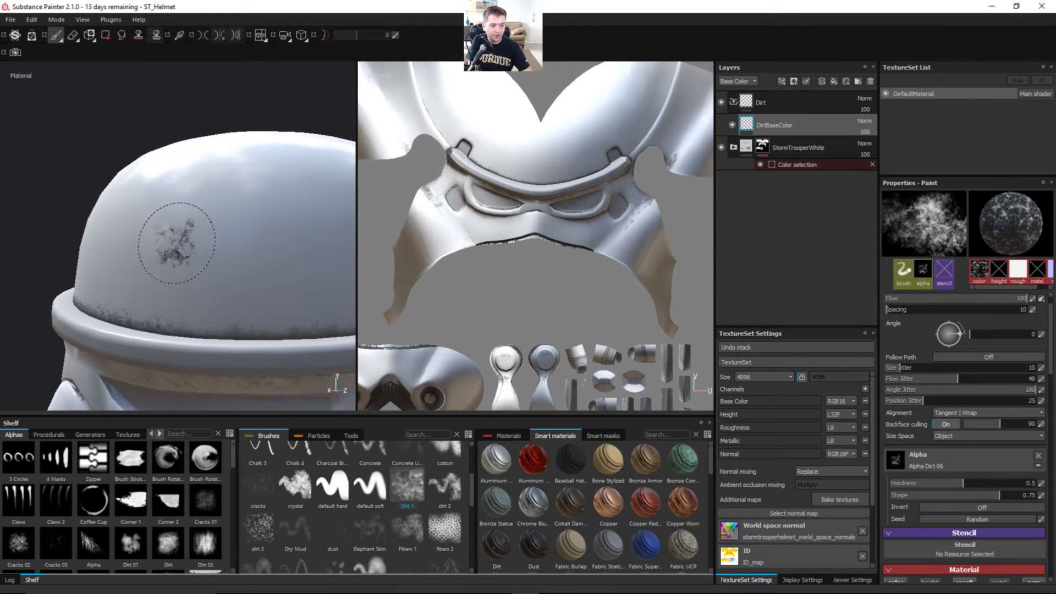
{"action": "mouse_move", "coordinate": [208, 227]}
{"action": "left_mouse_down"}
{"action": "mouse_move", "coordinate": [191, 208]}
{"action": "mouse_move", "coordinate": [252, 229]}
{"action": "mouse_move", "coordinate": [265, 255]}
{"action": "mouse_move", "coordinate": [259, 289]}
{"action": "mouse_move", "coordinate": [245, 271]}
{"action": "mouse_move", "coordinate": [274, 262]}
{"action": "mouse_move", "coordinate": [222, 242]}
{"action": "left_mouse_up"}
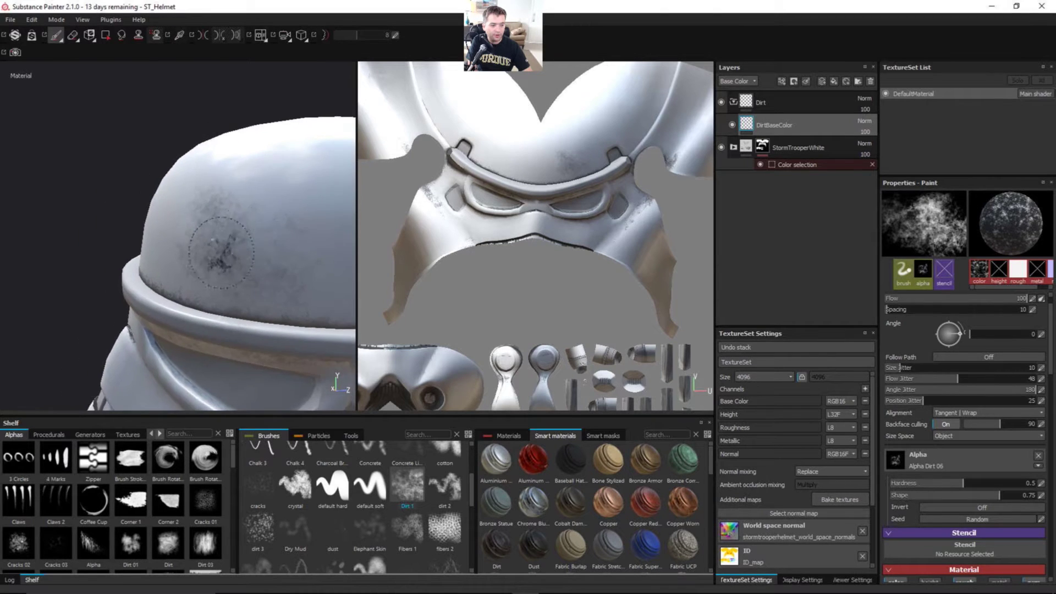
Build up a broad, darker dirt patch on the dome's side above the brow band
{"action": "middle_click_drag", "start_coordinate": [219, 226], "coordinate": [175, 247], "text": "alt"}
{"action": "mouse_move", "coordinate": [145, 200]}
{"action": "left_mouse_down"}
{"action": "mouse_move", "coordinate": [258, 213]}
{"action": "mouse_move", "coordinate": [193, 231]}
{"action": "mouse_move", "coordinate": [217, 213]}
{"action": "mouse_move", "coordinate": [202, 210]}
{"action": "mouse_move", "coordinate": [194, 230]}
{"action": "left_mouse_up"}
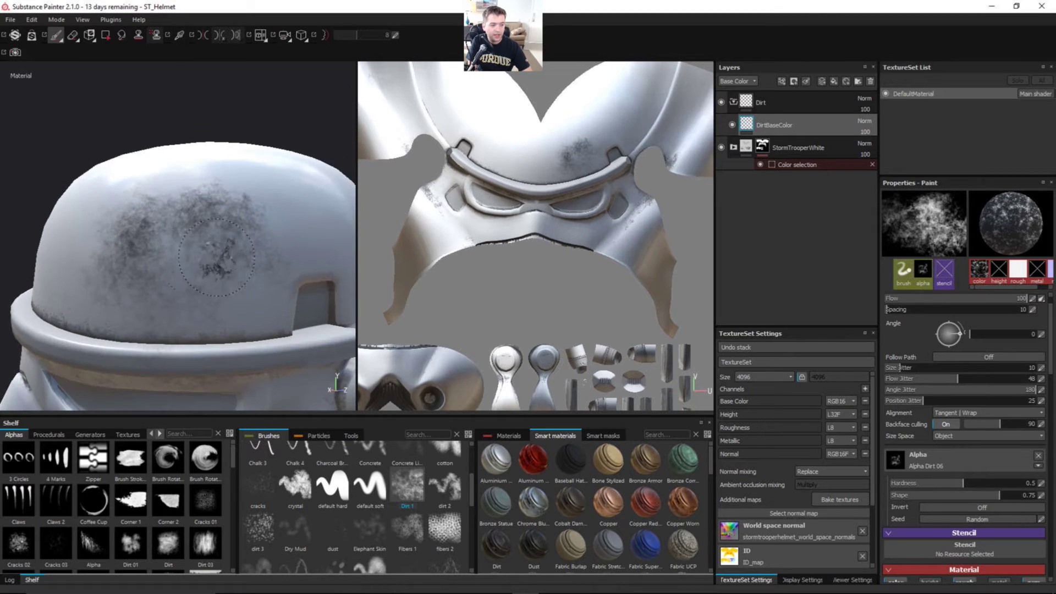
{"action": "left_click", "coordinate": [193, 230]}
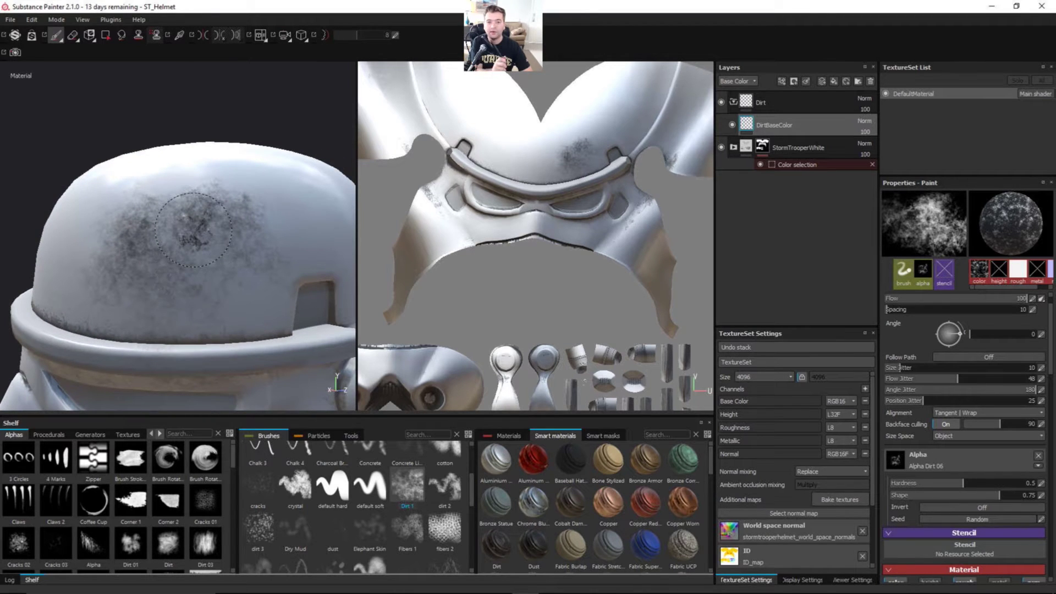
{"action": "left_click_drag", "start_coordinate": [260, 217], "coordinate": [172, 245], "text": "alt"}
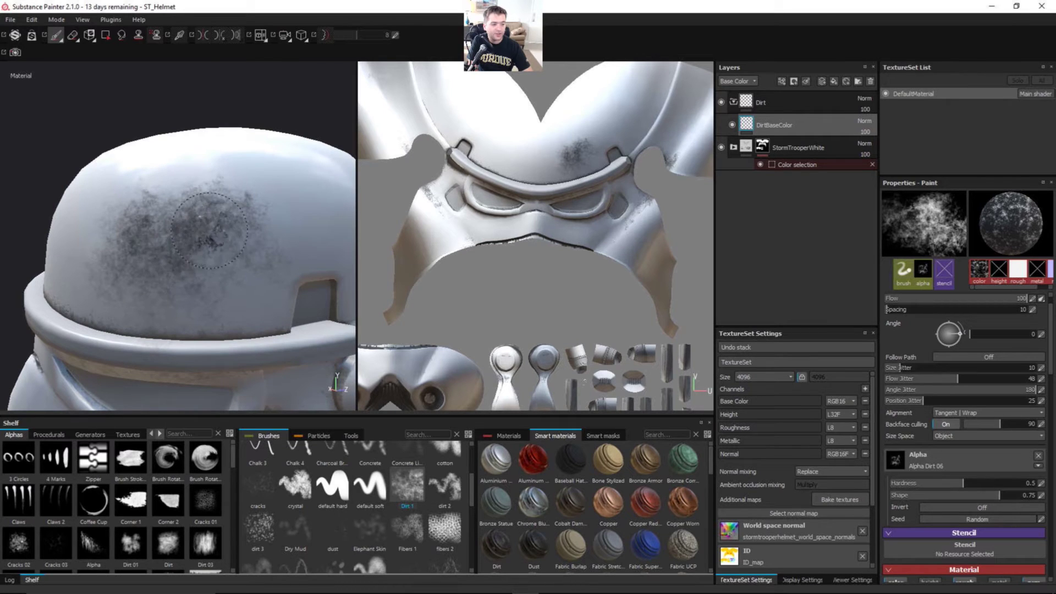
{"action": "left_click", "coordinate": [168, 210]}
{"action": "left_click_drag", "start_coordinate": [186, 260], "coordinate": [228, 248], "text": "alt"}
{"action": "left_click", "coordinate": [228, 248]}
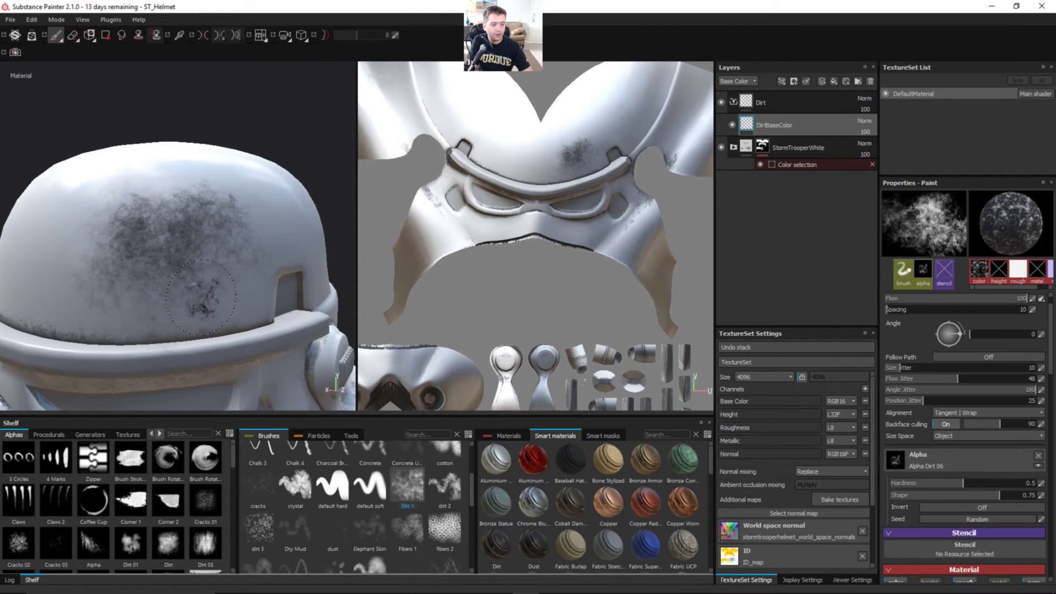
Extend the dome's dirt patch toward the rectangular notch and up toward the crown
{"action": "mouse_move", "coordinate": [200, 297]}
{"action": "left_mouse_down", "text": "alt"}
{"action": "mouse_move", "coordinate": [247, 299]}
{"action": "mouse_move", "coordinate": [368, 246]}
{"action": "left_mouse_up", "text": "alt"}
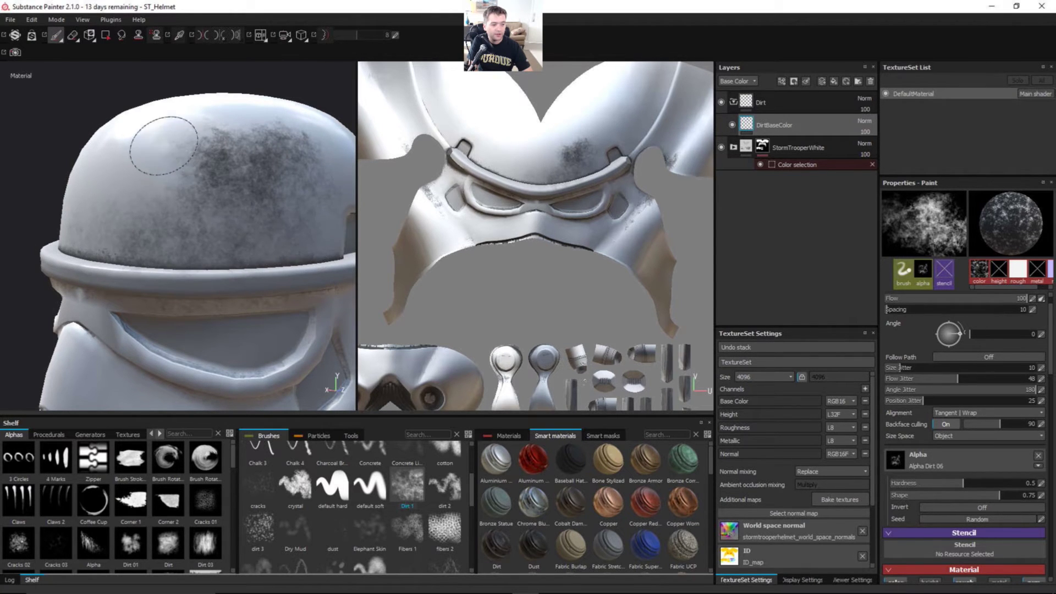
{"action": "mouse_move", "coordinate": [201, 136]}
{"action": "left_mouse_down", "text": "alt"}
{"action": "mouse_move", "coordinate": [272, 196]}
{"action": "mouse_move", "coordinate": [305, 181]}
{"action": "mouse_move", "coordinate": [289, 217]}
{"action": "mouse_move", "coordinate": [212, 285]}
{"action": "mouse_move", "coordinate": [225, 263]}
{"action": "left_mouse_up", "text": "alt"}
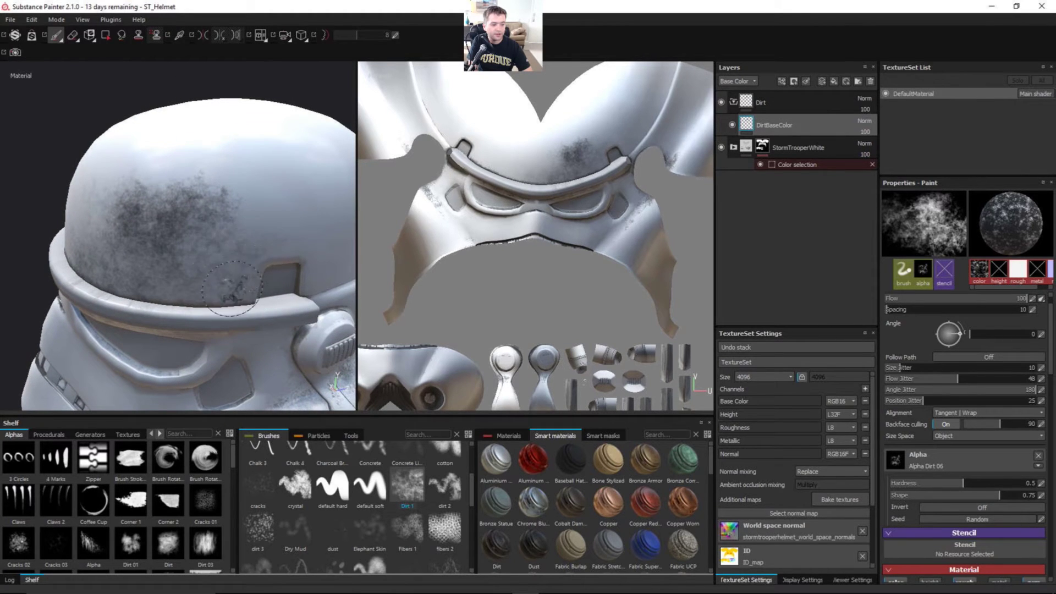
{"action": "mouse_move", "coordinate": [233, 287]}
{"action": "left_mouse_down"}
{"action": "mouse_move", "coordinate": [236, 176]}
{"action": "mouse_move", "coordinate": [154, 170]}
{"action": "mouse_move", "coordinate": [110, 186]}
{"action": "left_mouse_up"}
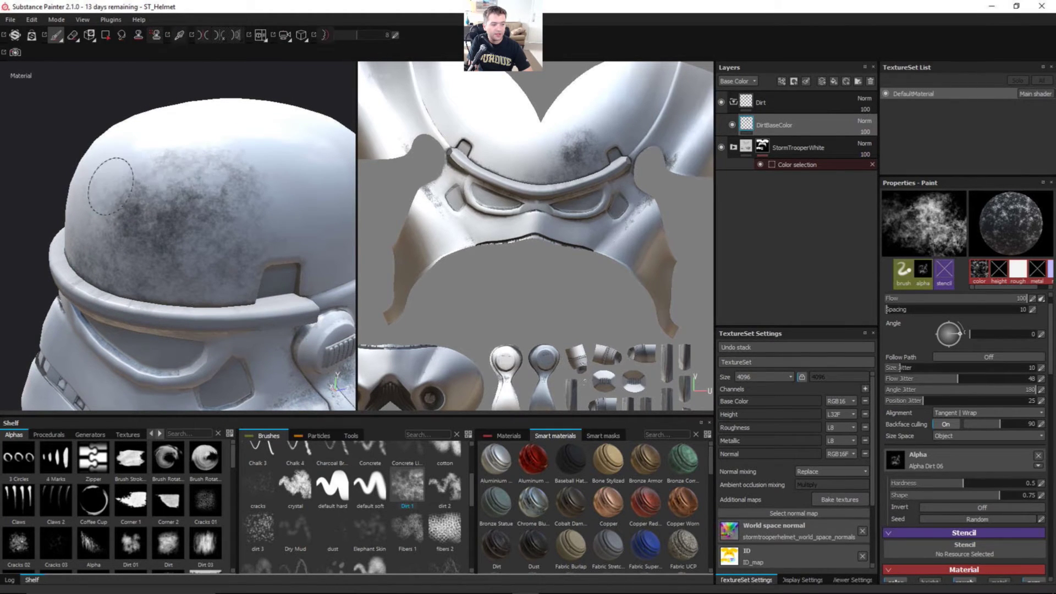
{"action": "mouse_move", "coordinate": [186, 218]}
{"action": "left_mouse_down", "text": "alt"}
{"action": "mouse_move", "coordinate": [196, 241]}
{"action": "mouse_move", "coordinate": [253, 228]}
{"action": "mouse_move", "coordinate": [238, 219]}
{"action": "left_mouse_up", "text": "alt"}
{"action": "right_click_drag", "start_coordinate": [238, 218], "coordinate": [177, 252], "text": "alt"}
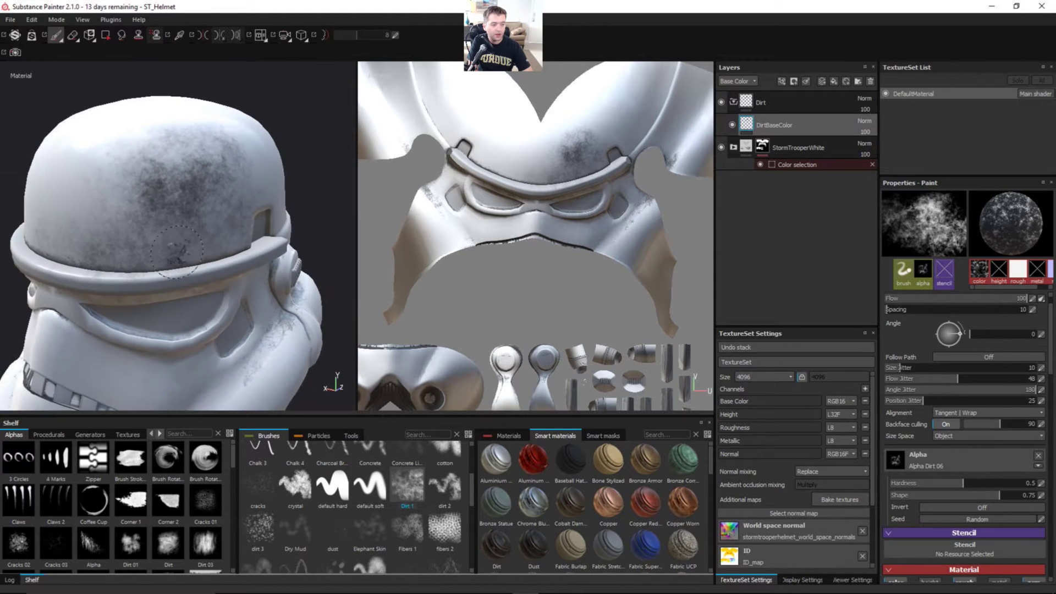
{"action": "middle_click_drag", "start_coordinate": [177, 252], "coordinate": [247, 211], "text": "alt"}
{"action": "left_click_drag", "start_coordinate": [237, 183], "coordinate": [232, 173], "text": "alt"}
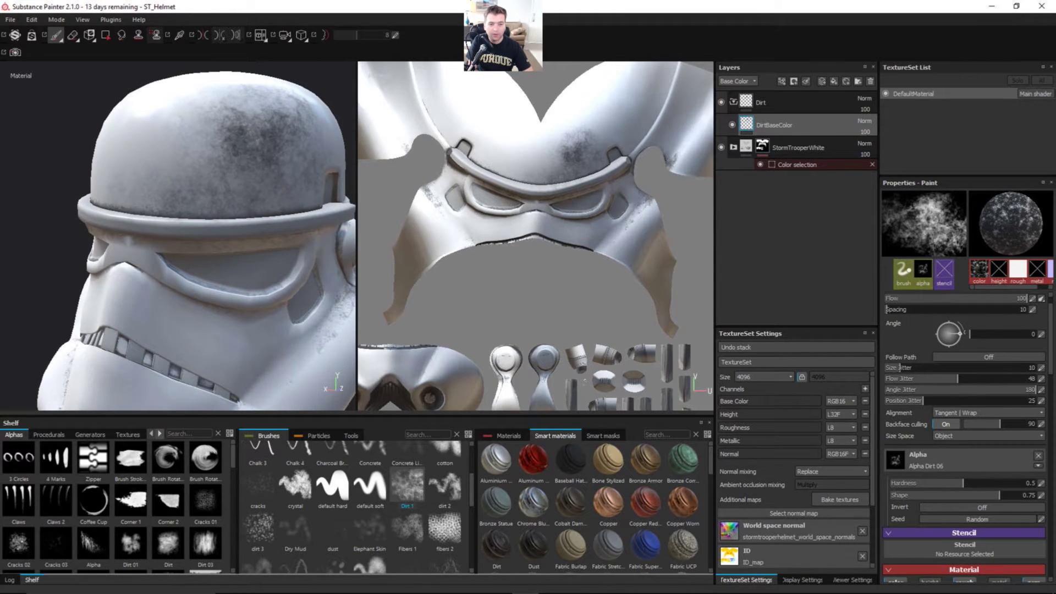
Add a Levels effect to the DirtBaseColor layer
{"action": "key", "text": "Return"}
{"action": "left_click", "coordinate": [782, 82]}
{"action": "left_click", "coordinate": [793, 70]}
{"action": "left_click", "coordinate": [782, 82]}
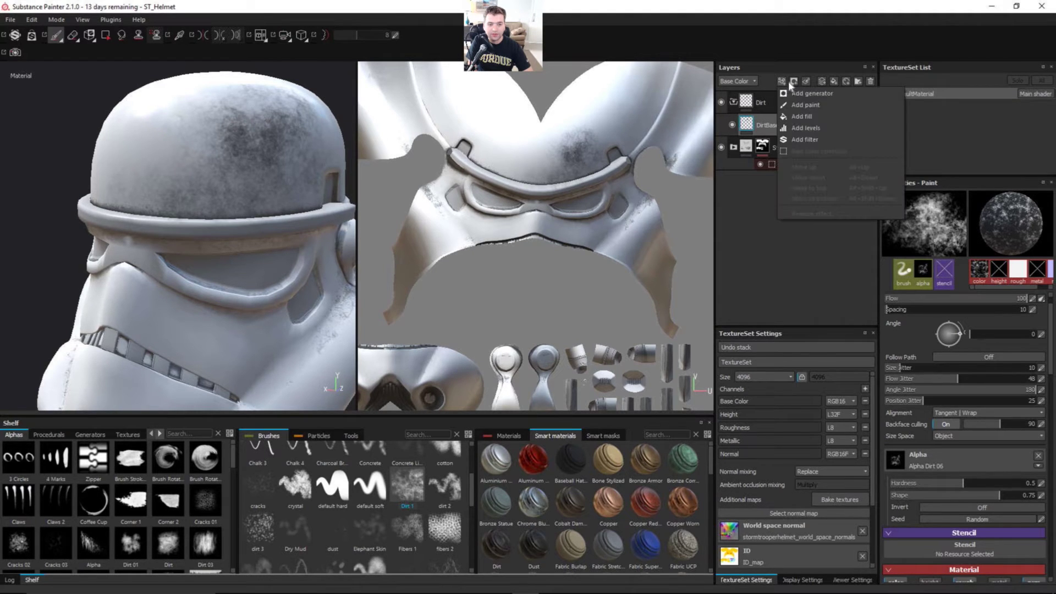
{"action": "left_click", "coordinate": [820, 128]}
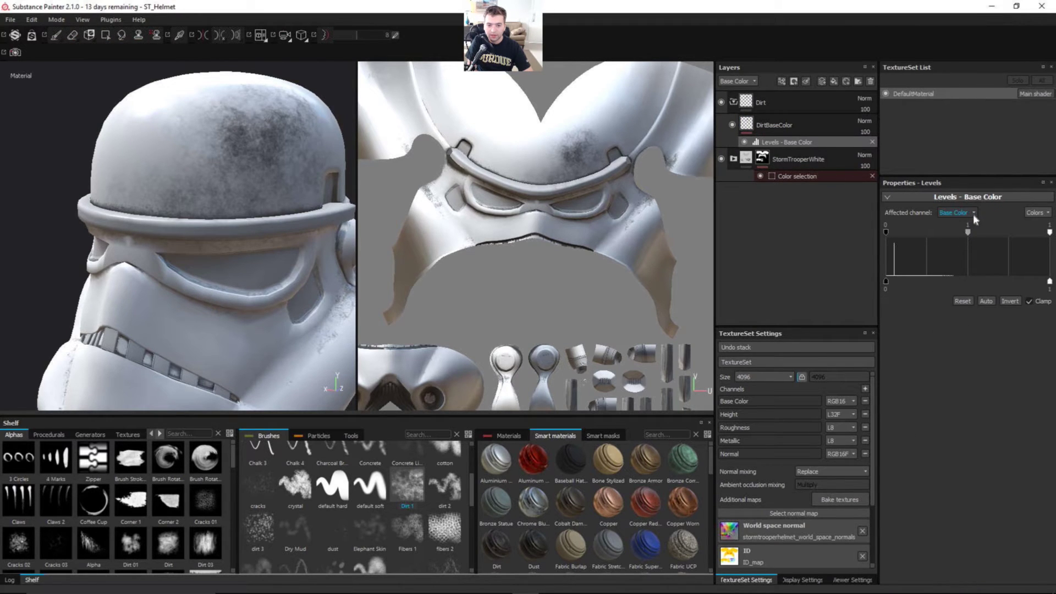
Set the Levels output black point to 0.248 for the red channel and 0.097 for the green channel
{"action": "left_click", "coordinate": [1034, 213]}
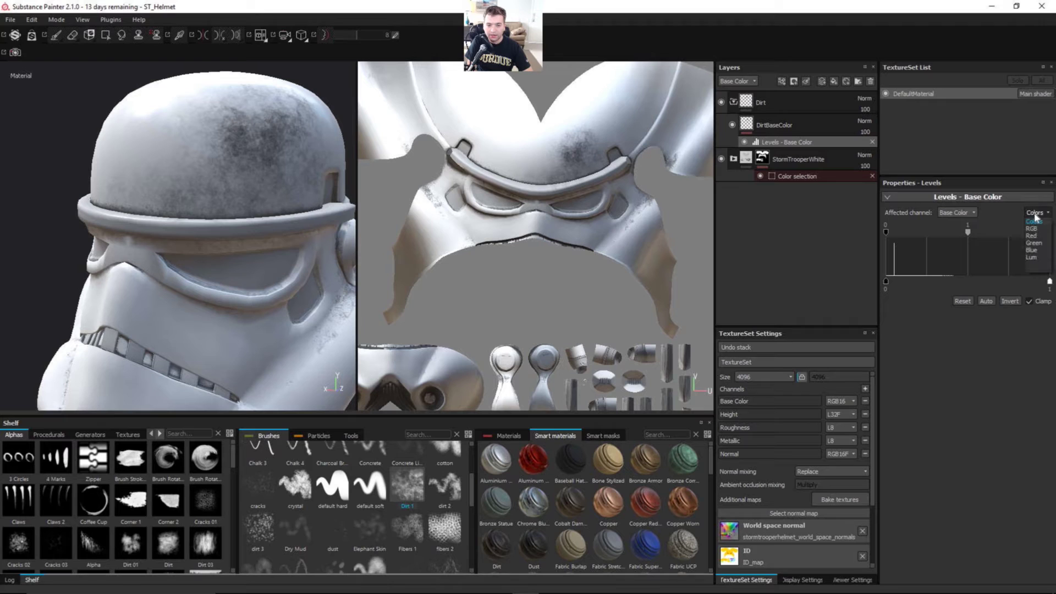
{"action": "left_click", "coordinate": [1034, 236]}
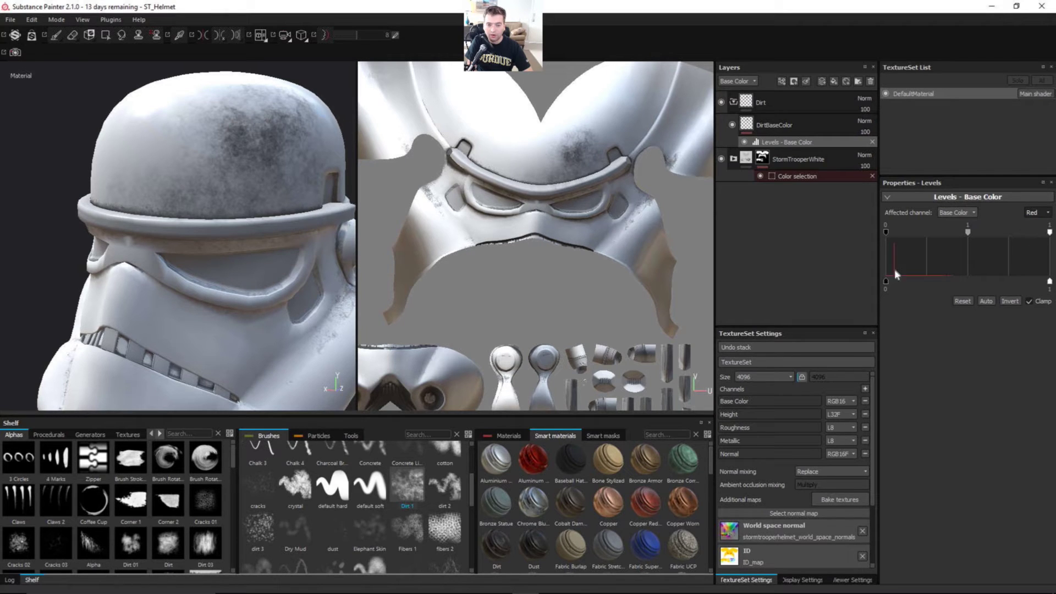
{"action": "left_click_drag", "start_coordinate": [903, 284], "coordinate": [912, 285]}
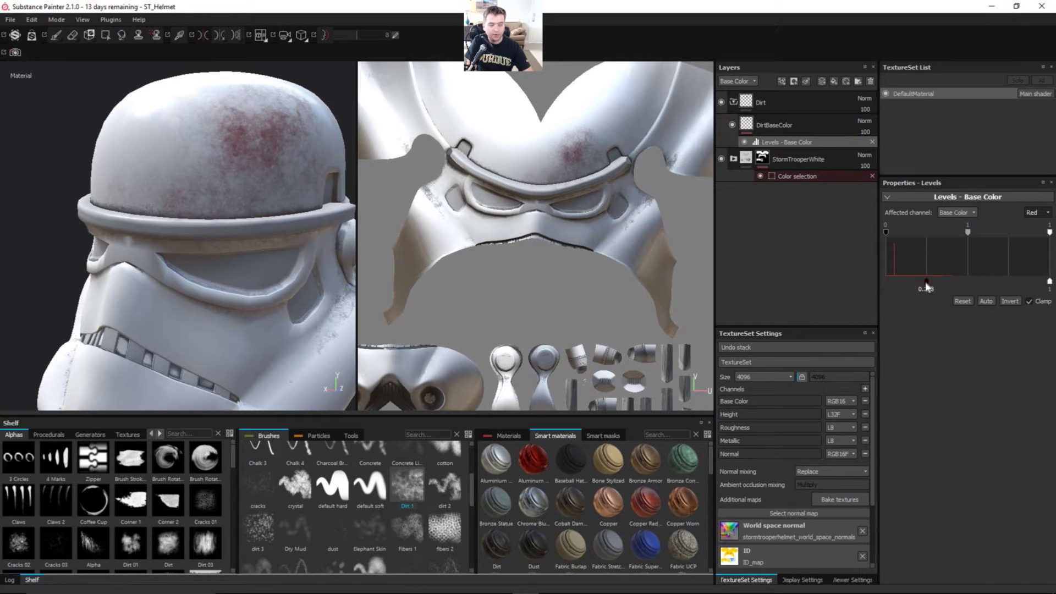
{"action": "left_click", "coordinate": [1034, 213]}
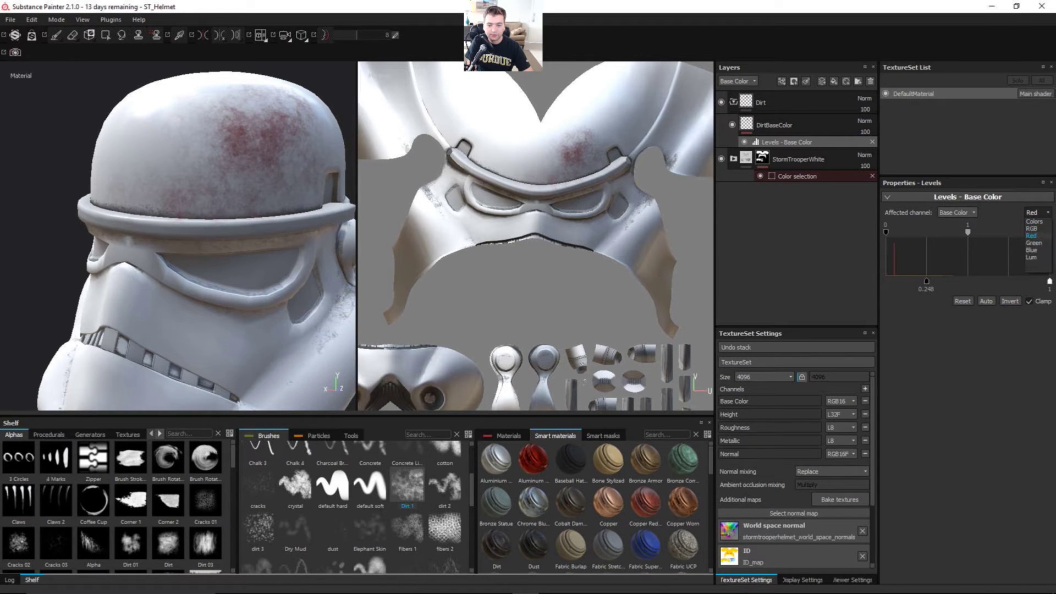
{"action": "left_click", "coordinate": [1034, 243]}
{"action": "mouse_move", "coordinate": [885, 286]}
{"action": "left_mouse_down"}
{"action": "mouse_move", "coordinate": [909, 287]}
{"action": "mouse_move", "coordinate": [902, 284]}
{"action": "left_mouse_up"}
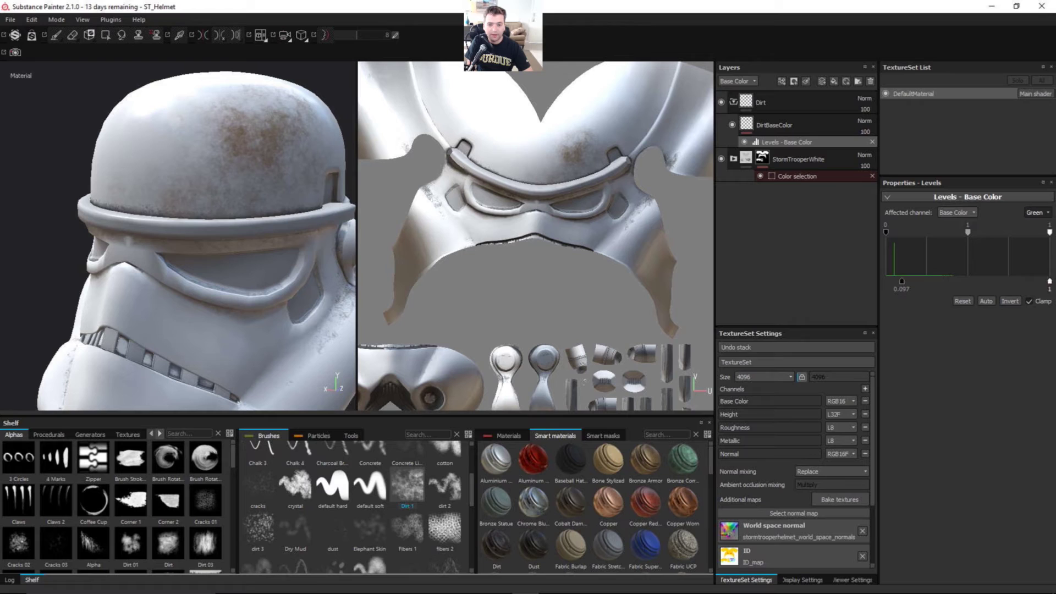
{"action": "mouse_move", "coordinate": [1050, 281]}
{"action": "left_mouse_down"}
{"action": "mouse_move", "coordinate": [1012, 282]}
{"action": "mouse_move", "coordinate": [1040, 279]}
{"action": "left_mouse_up"}
Switch the Levels effect to RGB and set its output black point to 0.198
{"action": "left_click", "coordinate": [1035, 228]}
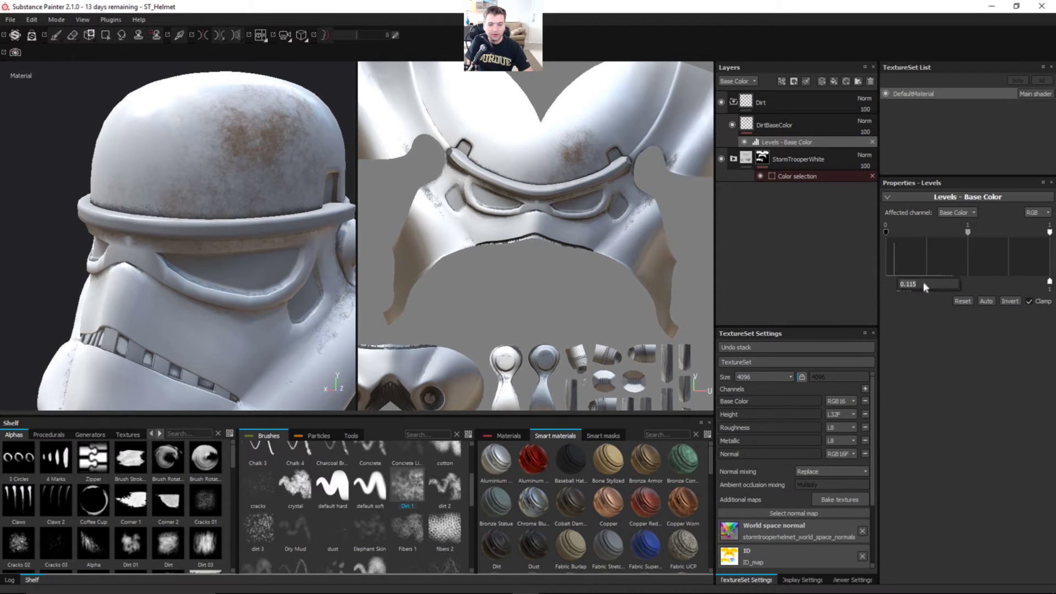
{"action": "left_click", "coordinate": [912, 296]}
{"action": "left_click_drag", "start_coordinate": [932, 283], "coordinate": [893, 285]}
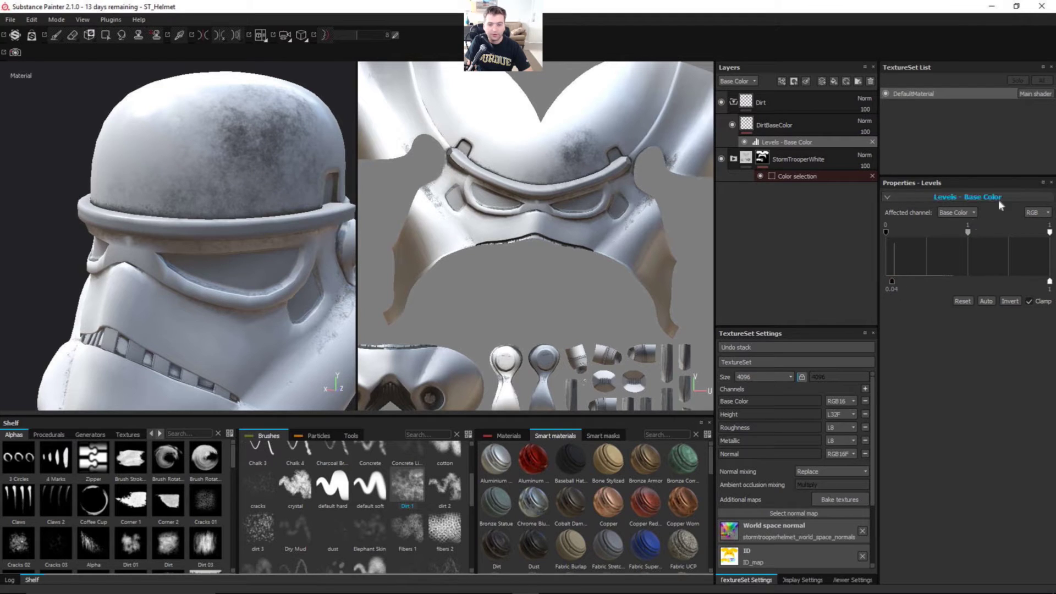
{"action": "left_click", "coordinate": [1035, 215]}
{"action": "left_click", "coordinate": [1036, 229]}
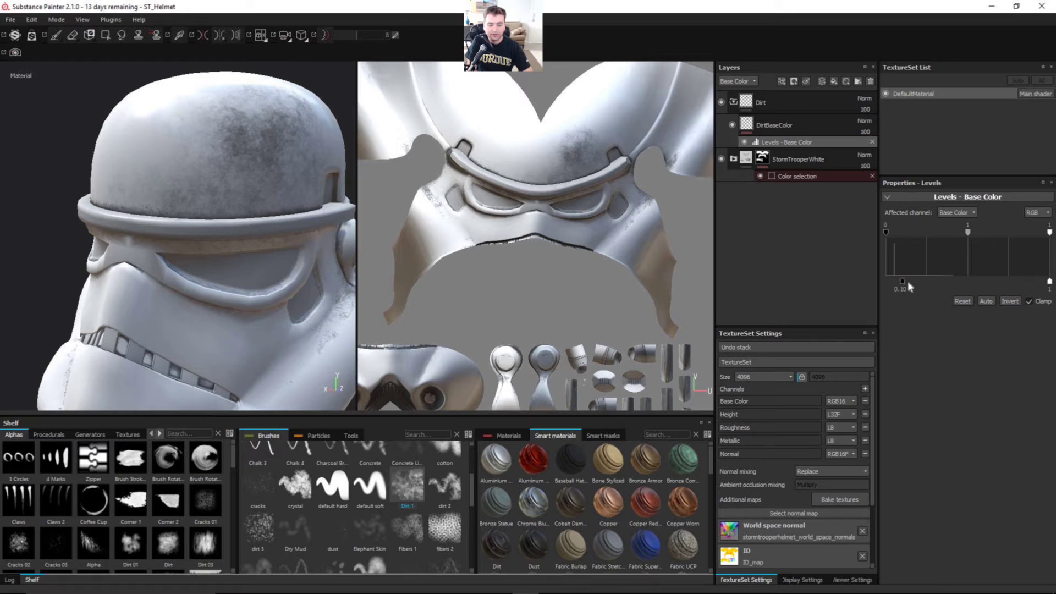
{"action": "mouse_move", "coordinate": [902, 283]}
{"action": "left_mouse_down"}
{"action": "mouse_move", "coordinate": [939, 286]}
{"action": "mouse_move", "coordinate": [918, 283]}
{"action": "left_mouse_up"}
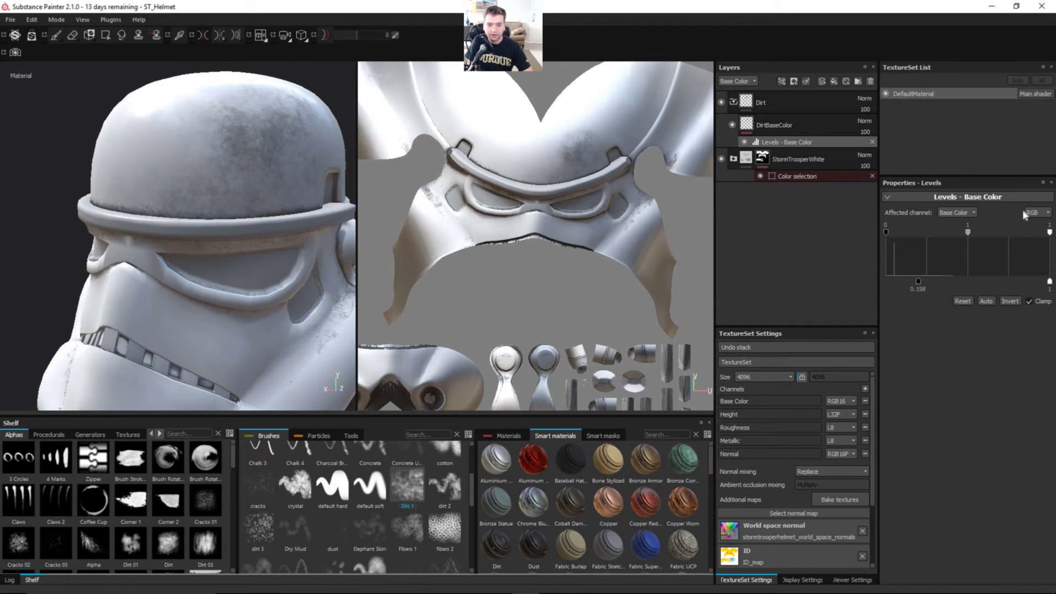
Set the Levels output black point to 0.383 for the red channel and 0.258 for the green channel
{"action": "left_click", "coordinate": [1037, 212]}
{"action": "left_click", "coordinate": [1033, 236]}
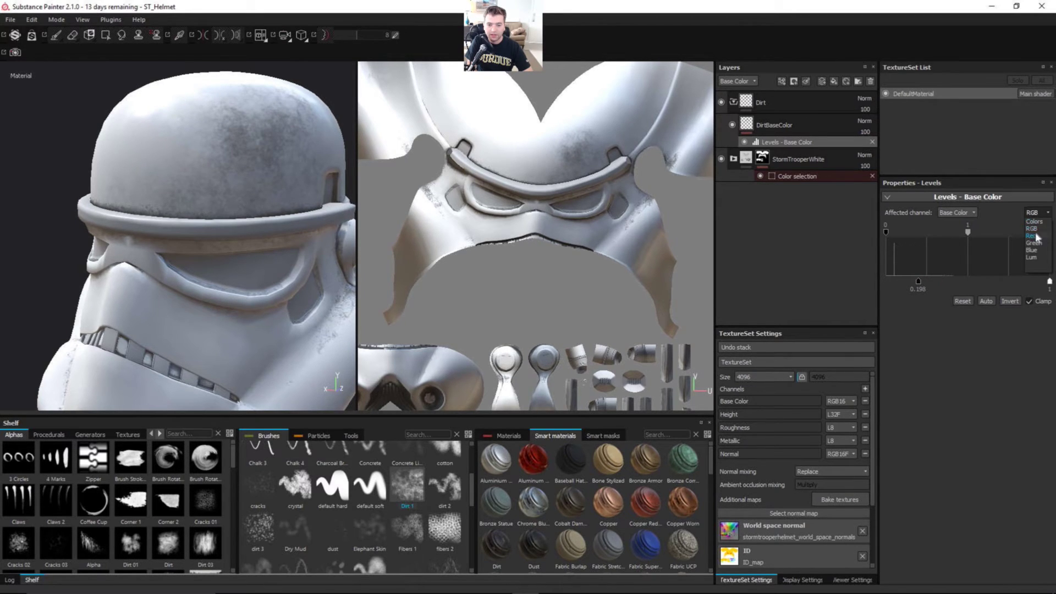
{"action": "left_click_drag", "start_coordinate": [923, 285], "coordinate": [921, 287]}
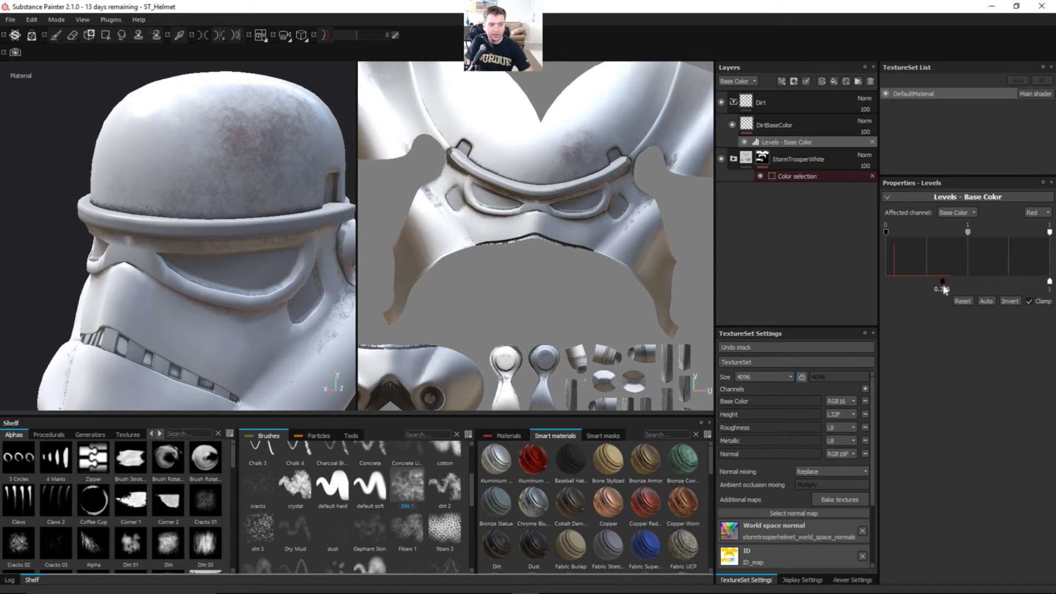
{"action": "left_click", "coordinate": [1036, 212]}
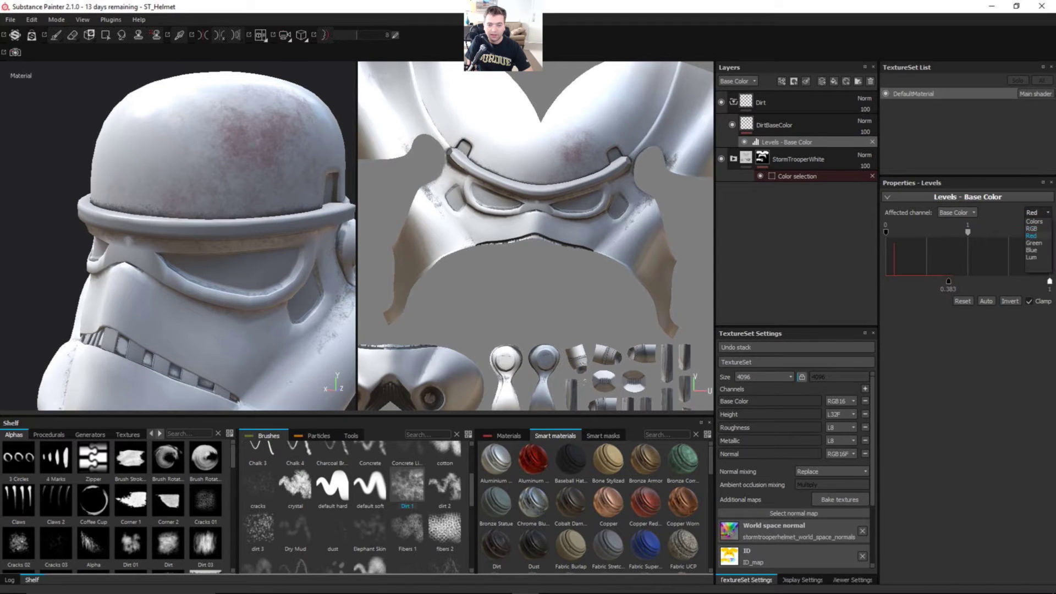
{"action": "left_click", "coordinate": [1033, 243]}
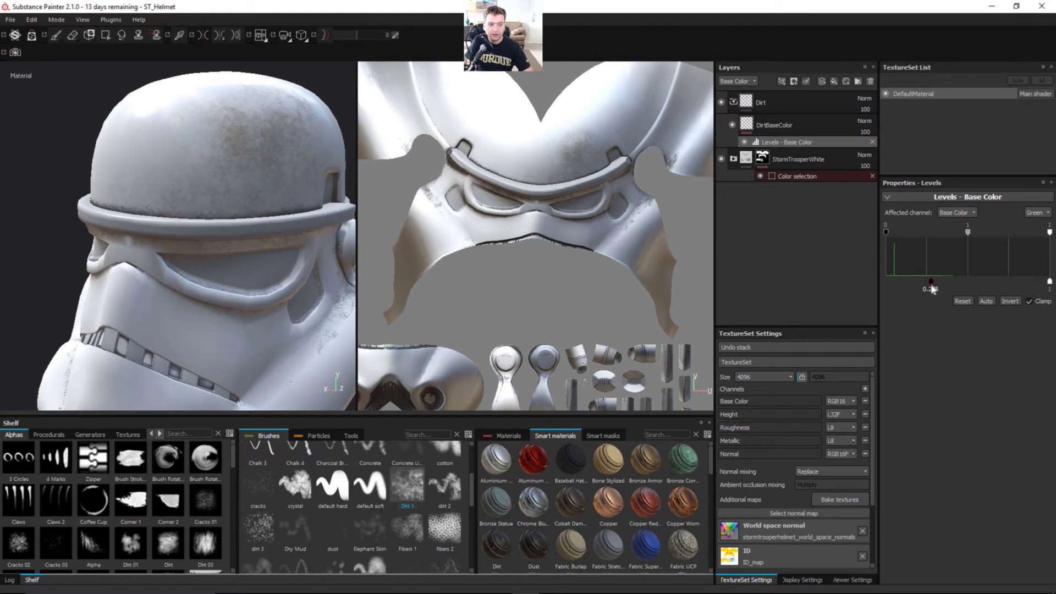
Paint dirt on DirtBaseColor between the eye and the teeth, and turn off the layer's Levels effect
{"action": "left_click_drag", "start_coordinate": [271, 193], "coordinate": [271, 227], "text": "alt"}
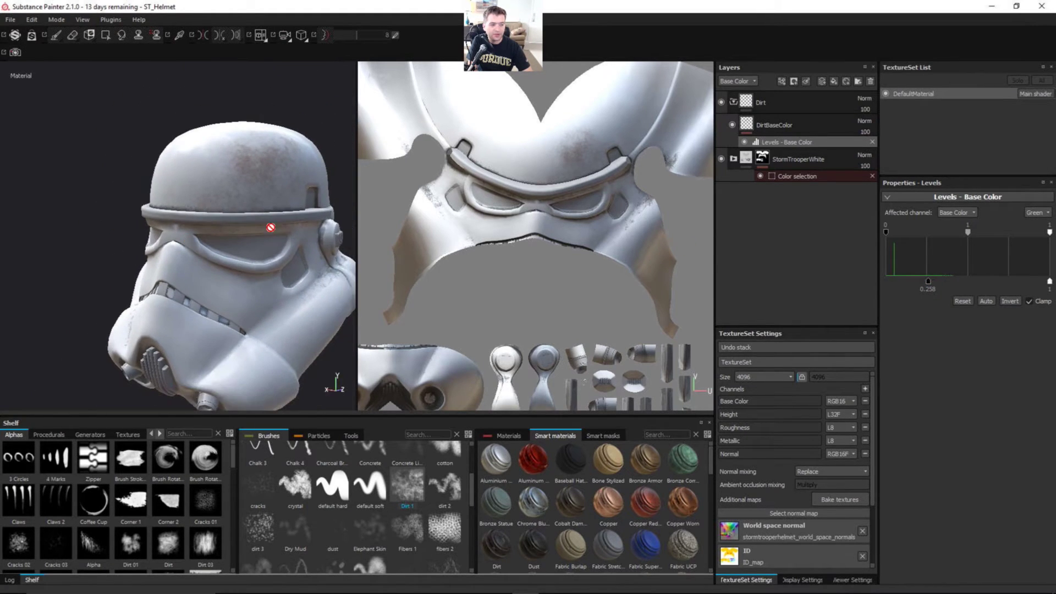
{"action": "left_click", "coordinate": [837, 130]}
{"action": "right_click_drag", "start_coordinate": [250, 313], "coordinate": [299, 324], "text": "alt"}
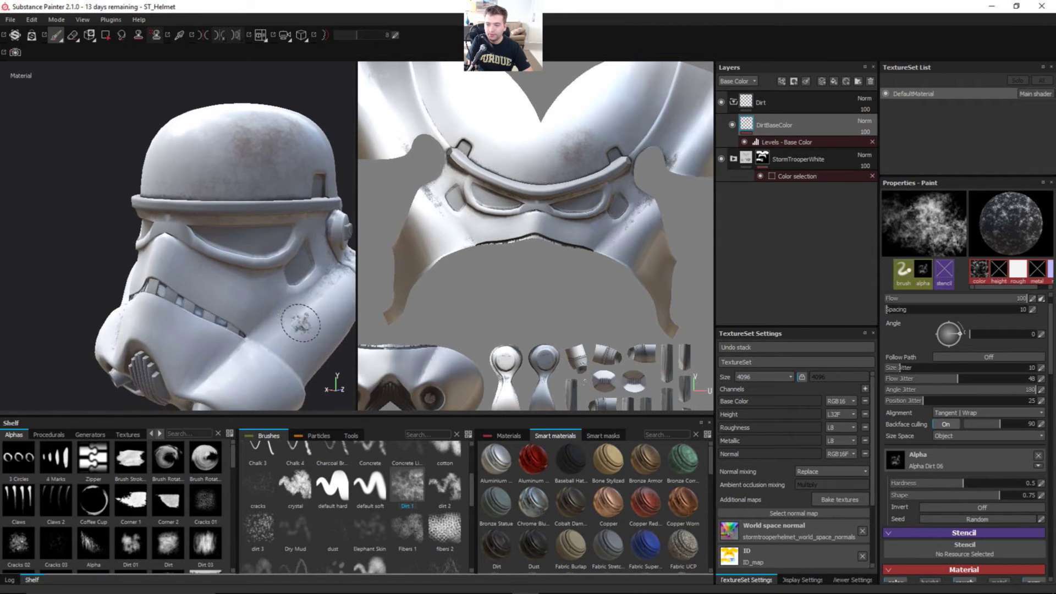
{"action": "middle_click_drag", "start_coordinate": [299, 325], "coordinate": [281, 281], "text": "alt"}
{"action": "right_click_drag", "start_coordinate": [281, 281], "coordinate": [281, 312], "text": "alt"}
{"action": "mouse_move", "coordinate": [281, 312]}
{"action": "left_mouse_down", "text": "alt"}
{"action": "mouse_move", "coordinate": [218, 288]}
{"action": "mouse_move", "coordinate": [215, 274]}
{"action": "left_mouse_up", "text": "alt"}
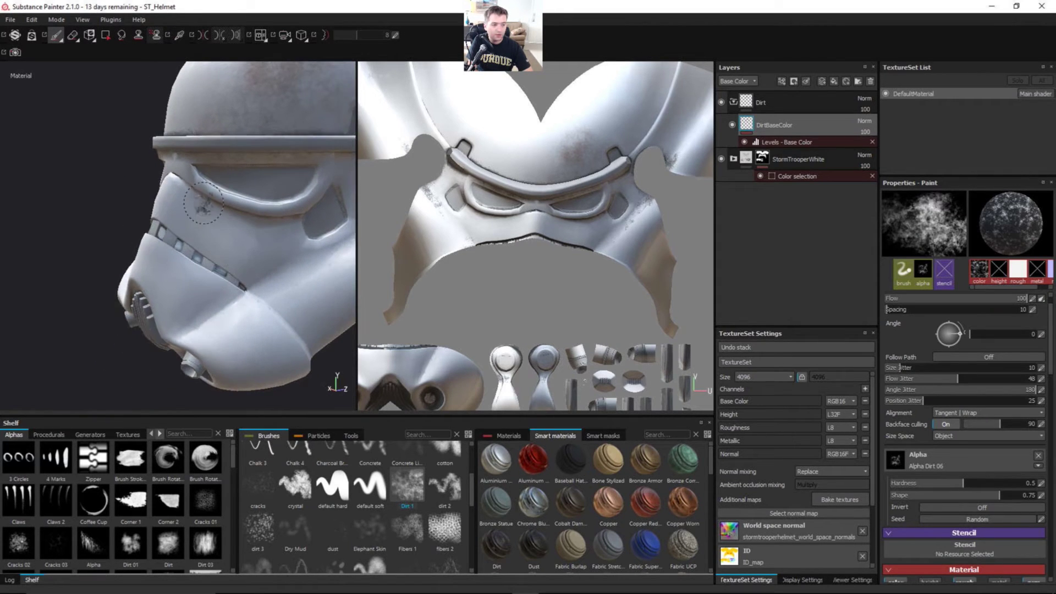
{"action": "mouse_move", "coordinate": [165, 202]}
{"action": "left_mouse_down", "text": "alt"}
{"action": "mouse_move", "coordinate": [217, 236]}
{"action": "mouse_move", "coordinate": [189, 253]}
{"action": "mouse_move", "coordinate": [233, 253]}
{"action": "mouse_move", "coordinate": [170, 256]}
{"action": "left_mouse_up", "text": "alt"}
{"action": "left_click", "coordinate": [743, 143]}
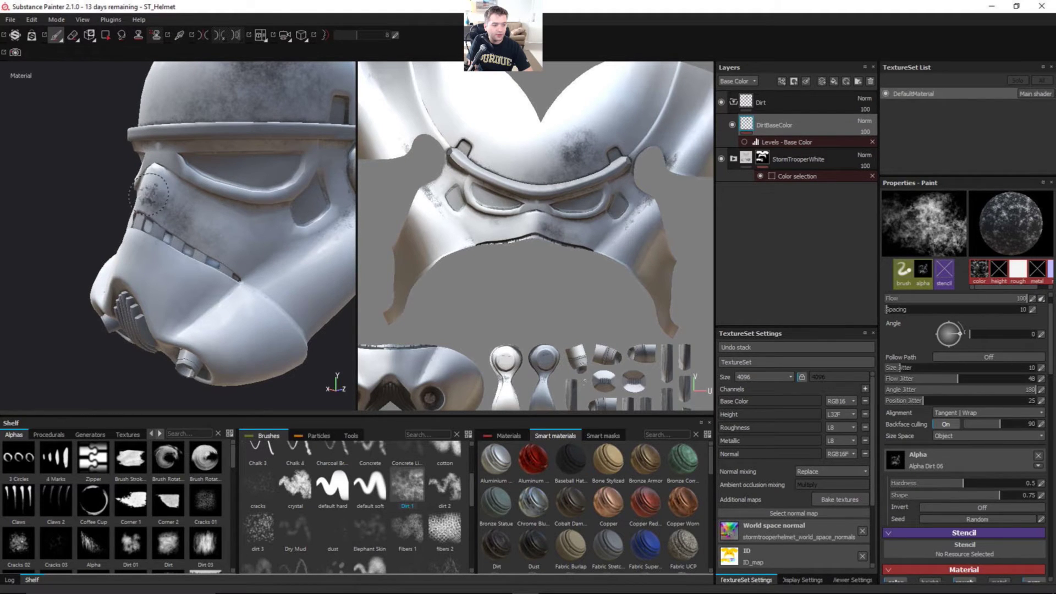
Paint more dirt around the nose ridge and below the eyes on both sides of the helmet
{"action": "left_click_drag", "start_coordinate": [168, 204], "coordinate": [263, 250], "text": "alt"}
{"action": "mouse_move", "coordinate": [181, 266]}
{"action": "left_mouse_down", "text": "alt"}
{"action": "mouse_move", "coordinate": [192, 246]}
{"action": "mouse_move", "coordinate": [278, 246]}
{"action": "left_mouse_up", "text": "alt"}
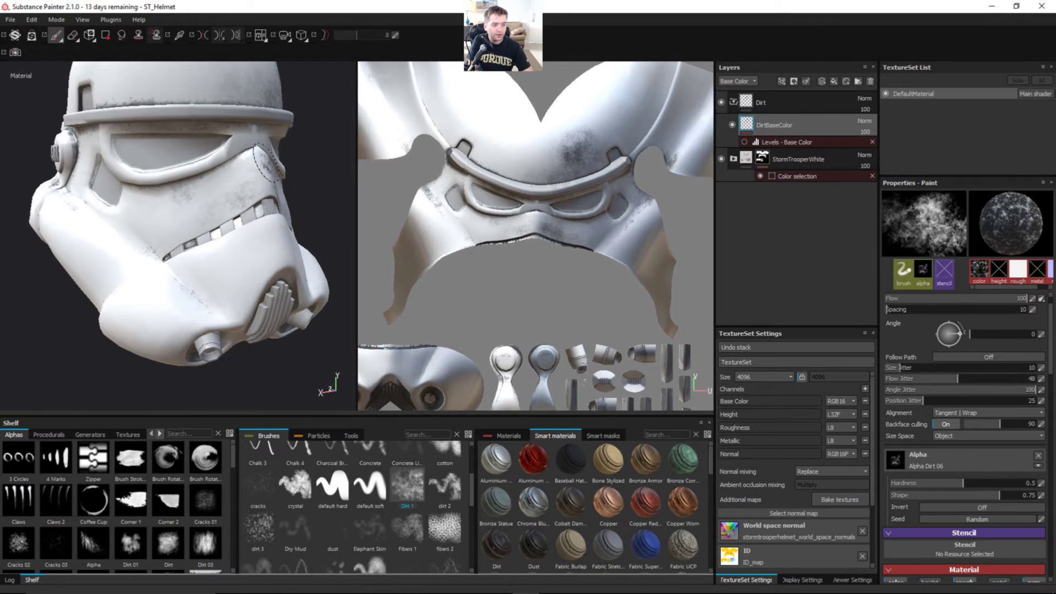
{"action": "mouse_move", "coordinate": [259, 185]}
{"action": "left_mouse_down", "text": "alt"}
{"action": "mouse_move", "coordinate": [245, 170]}
{"action": "mouse_move", "coordinate": [220, 220]}
{"action": "left_mouse_up", "text": "alt"}
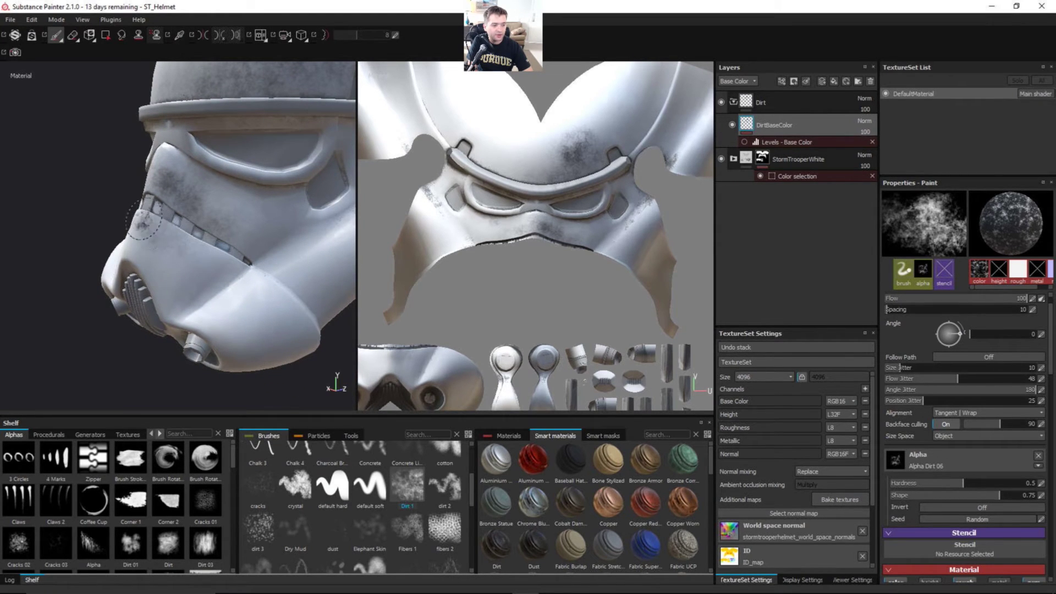
Paint dirt along the cheek seam from the end of the teeth down to the jaw edge
{"action": "right_click_drag", "start_coordinate": [242, 270], "coordinate": [297, 266], "text": "alt"}
{"action": "mouse_move", "coordinate": [297, 265]}
{"action": "left_mouse_down", "text": "alt"}
{"action": "mouse_move", "coordinate": [165, 229]}
{"action": "mouse_move", "coordinate": [205, 284]}
{"action": "mouse_move", "coordinate": [135, 251]}
{"action": "left_mouse_up", "text": "alt"}
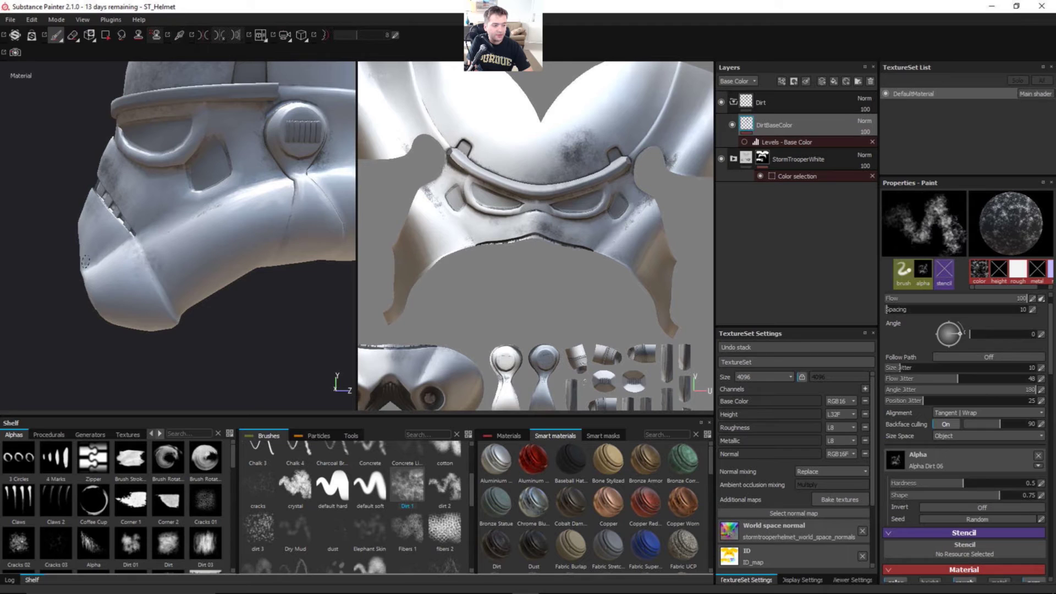
{"action": "left_click_drag", "start_coordinate": [130, 260], "coordinate": [202, 251], "text": "alt"}
{"action": "scroll", "coordinate": [205, 250], "scroll_direction": "up", "scroll_amount": 2}
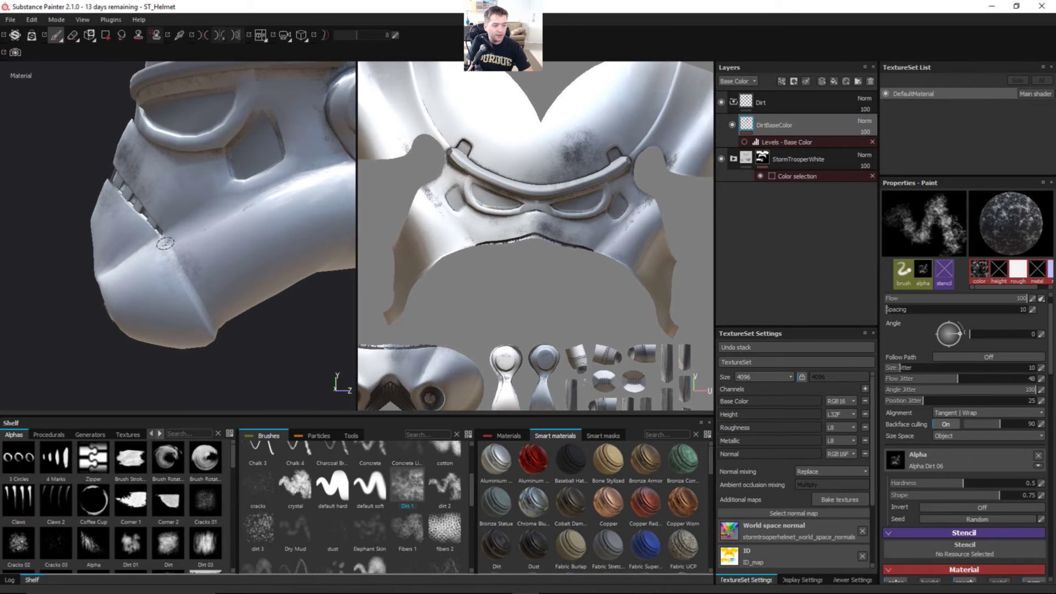
{"action": "mouse_move", "coordinate": [206, 291]}
{"action": "left_mouse_down", "text": "alt"}
{"action": "mouse_move", "coordinate": [226, 285]}
{"action": "mouse_move", "coordinate": [205, 264]}
{"action": "mouse_move", "coordinate": [195, 296]}
{"action": "mouse_move", "coordinate": [224, 342]}
{"action": "mouse_move", "coordinate": [201, 292]}
{"action": "left_mouse_up", "text": "alt"}
{"action": "left_click_drag", "start_coordinate": [237, 345], "coordinate": [325, 323], "text": "alt"}
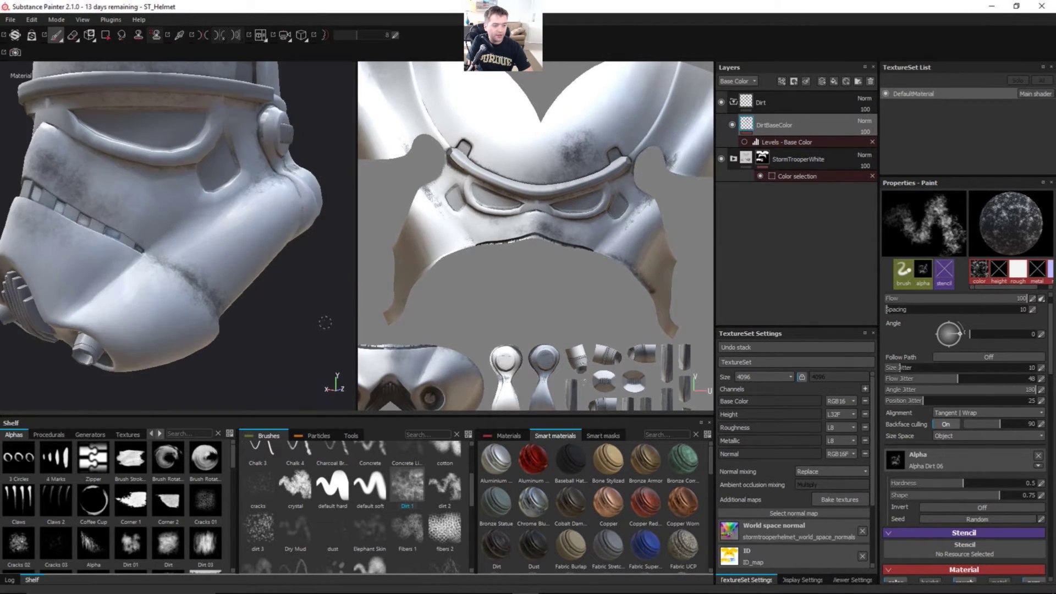
Paint dirt around the mouth grille and in the recesses around both round chin filters
{"action": "mouse_move", "coordinate": [189, 286]}
{"action": "left_mouse_down", "text": "alt"}
{"action": "mouse_move", "coordinate": [250, 253]}
{"action": "mouse_move", "coordinate": [217, 239]}
{"action": "left_mouse_up", "text": "alt"}
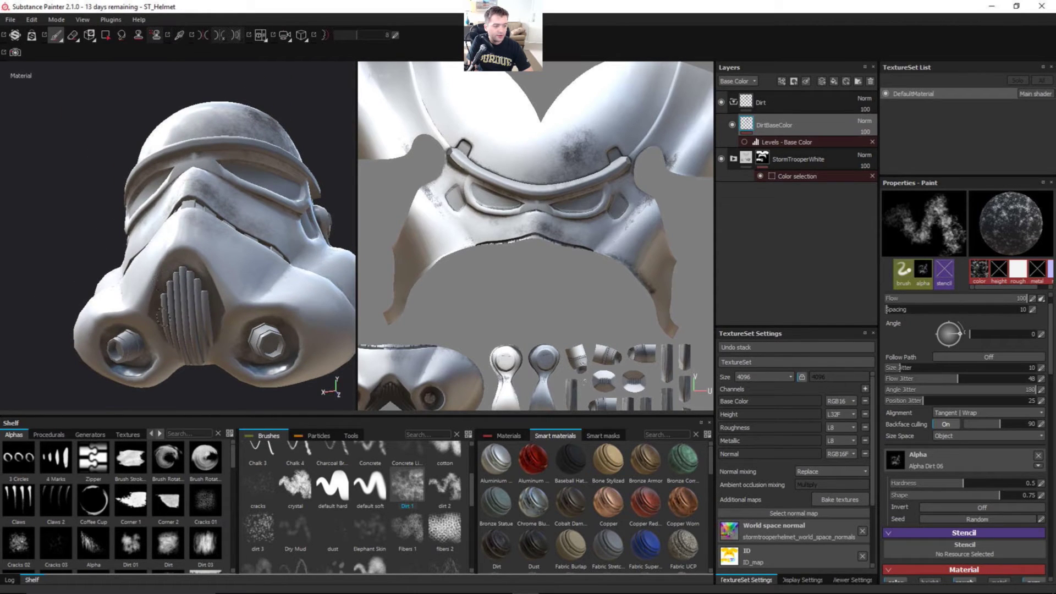
{"action": "left_click_drag", "start_coordinate": [223, 297], "coordinate": [228, 281], "text": "alt"}
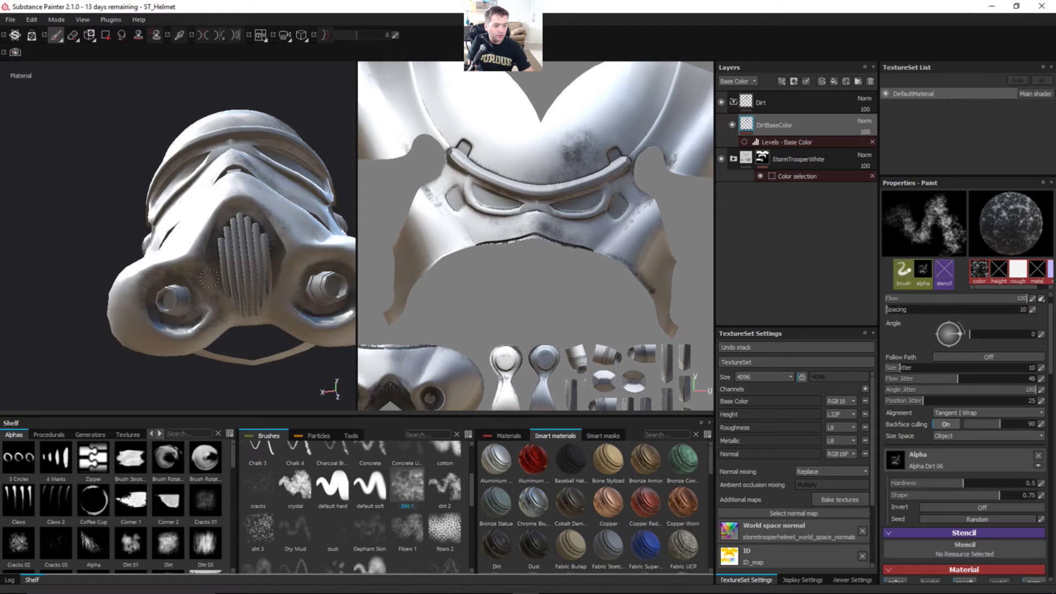
{"action": "left_click_drag", "start_coordinate": [208, 277], "coordinate": [141, 287], "text": "alt"}
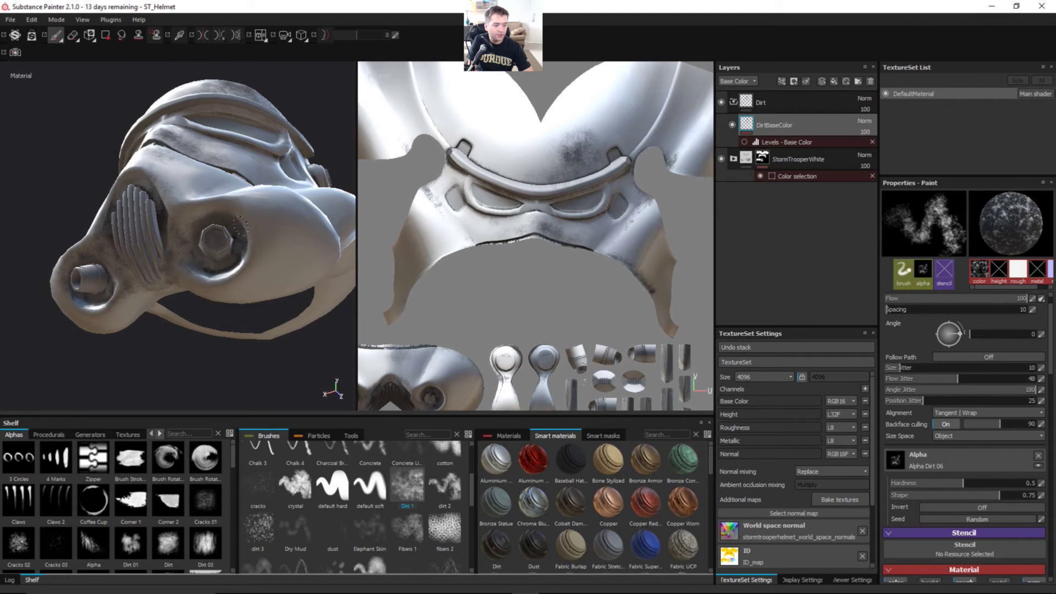
{"action": "left_click_drag", "start_coordinate": [217, 273], "coordinate": [219, 251], "text": "alt"}
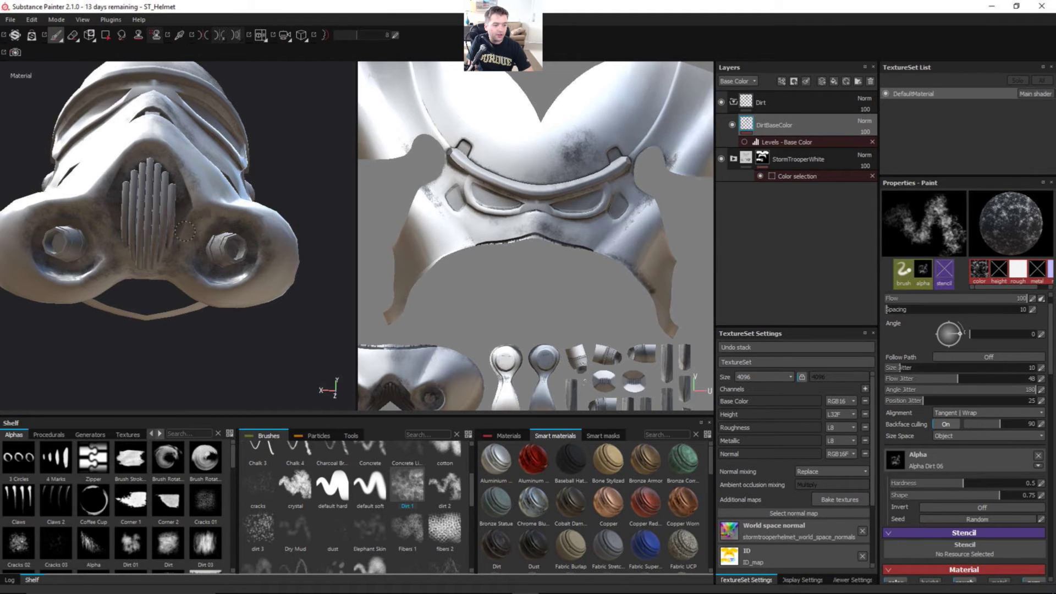
{"action": "left_click_drag", "start_coordinate": [193, 235], "coordinate": [282, 231], "text": "alt"}
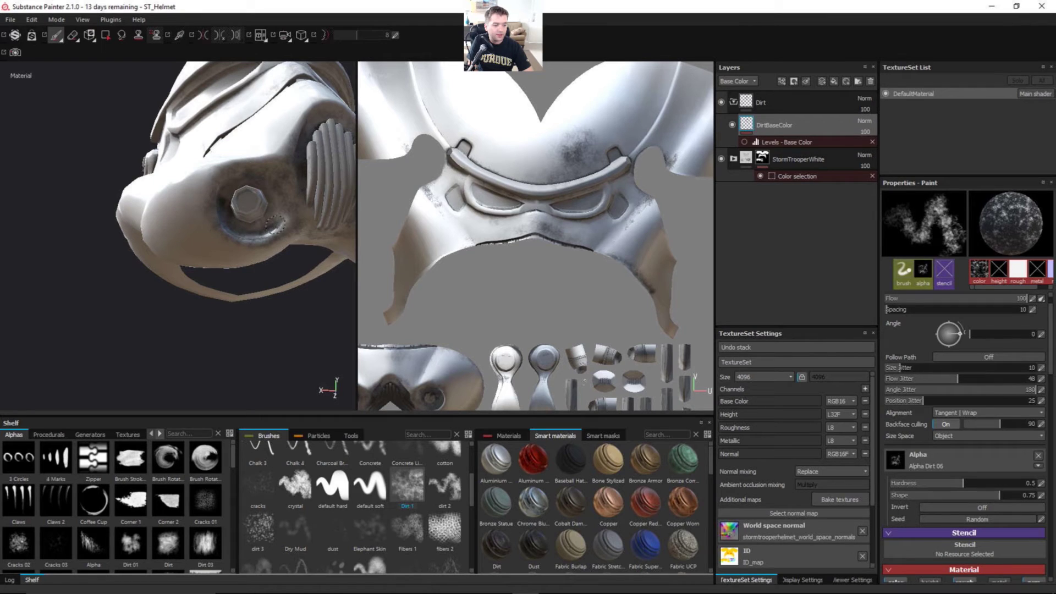
{"action": "left_click_drag", "start_coordinate": [311, 210], "coordinate": [213, 235], "text": "alt"}
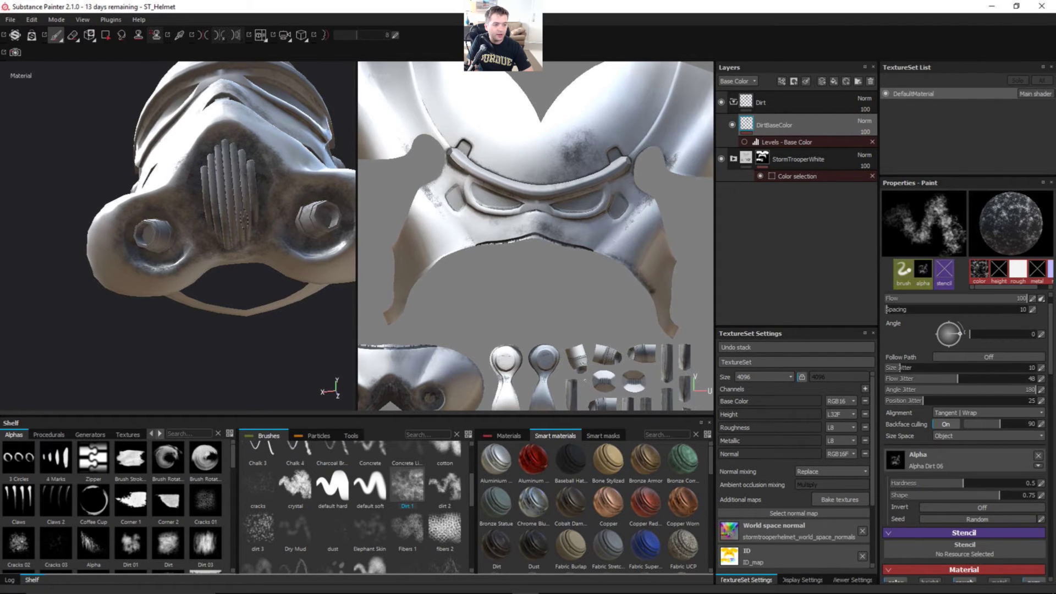
{"action": "mouse_move", "coordinate": [229, 193]}
{"action": "left_mouse_down", "text": "alt"}
{"action": "mouse_move", "coordinate": [225, 231]}
{"action": "mouse_move", "coordinate": [175, 277]}
{"action": "left_mouse_up", "text": "alt"}
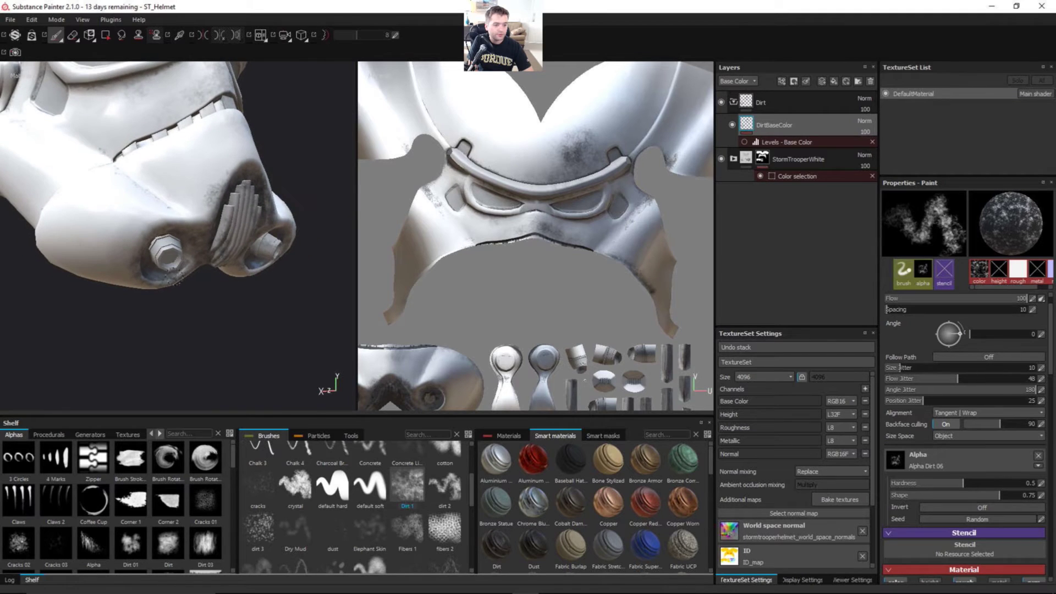
Paint dirt along the cheek seam on the opposite side, from the jaw edge up to the teeth
{"action": "mouse_move", "coordinate": [491, 261]}
{"action": "middle_mouse_down", "text": "alt"}
{"action": "mouse_move", "coordinate": [592, 182]}
{"action": "mouse_move", "coordinate": [571, 181]}
{"action": "middle_mouse_up", "text": "alt"}
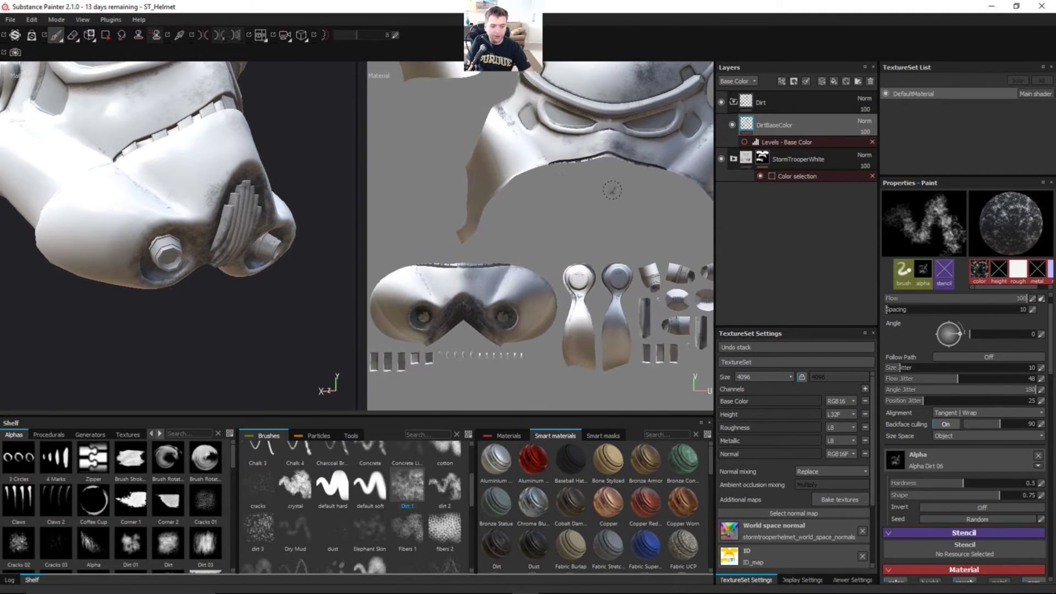
{"action": "right_click_drag", "start_coordinate": [613, 191], "coordinate": [573, 226], "text": "alt"}
{"action": "middle_click_drag", "start_coordinate": [581, 232], "coordinate": [496, 303], "text": "alt"}
{"action": "middle_click_drag", "start_coordinate": [172, 263], "coordinate": [268, 285], "text": "alt"}
{"action": "left_click_drag", "start_coordinate": [207, 221], "coordinate": [245, 252], "text": "alt"}
{"action": "mouse_move", "coordinate": [183, 266]}
{"action": "left_mouse_down"}
{"action": "mouse_move", "coordinate": [233, 246]}
{"action": "mouse_move", "coordinate": [267, 207]}
{"action": "mouse_move", "coordinate": [264, 199]}
{"action": "mouse_move", "coordinate": [227, 243]}
{"action": "mouse_move", "coordinate": [208, 250]}
{"action": "mouse_move", "coordinate": [271, 145]}
{"action": "mouse_move", "coordinate": [272, 165]}
{"action": "mouse_move", "coordinate": [184, 228]}
{"action": "mouse_move", "coordinate": [270, 164]}
{"action": "mouse_move", "coordinate": [227, 186]}
{"action": "left_mouse_up"}
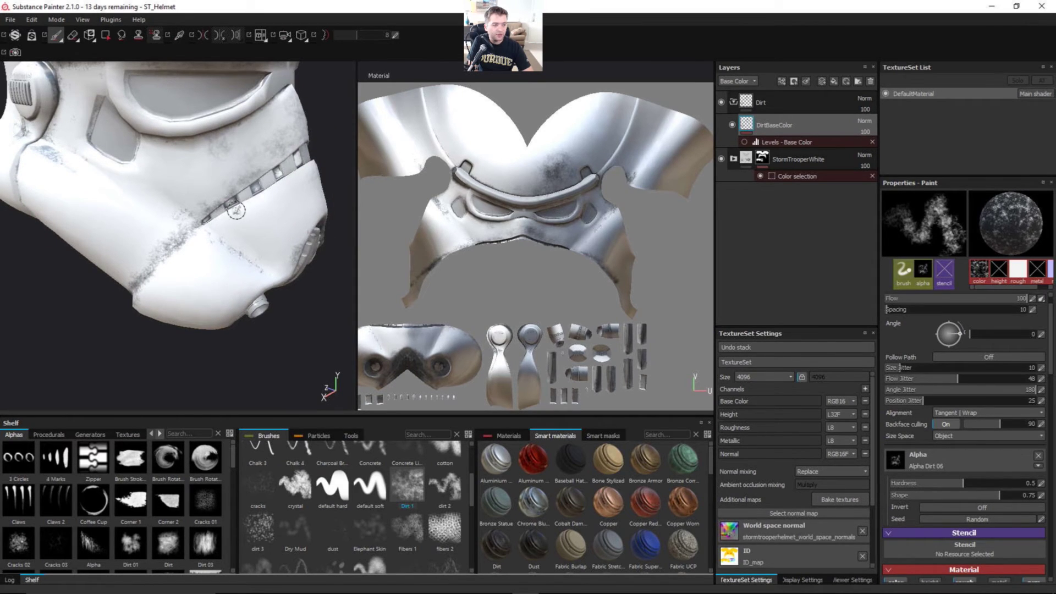
Paint dirt on the cheek between the ear piece and the angular recess beside the eye
{"action": "right_click_drag", "start_coordinate": [149, 242], "coordinate": [275, 286], "text": "alt"}
{"action": "middle_click_drag", "start_coordinate": [238, 269], "coordinate": [299, 271], "text": "alt"}
{"action": "left_click_drag", "start_coordinate": [298, 271], "coordinate": [146, 243], "text": "alt"}
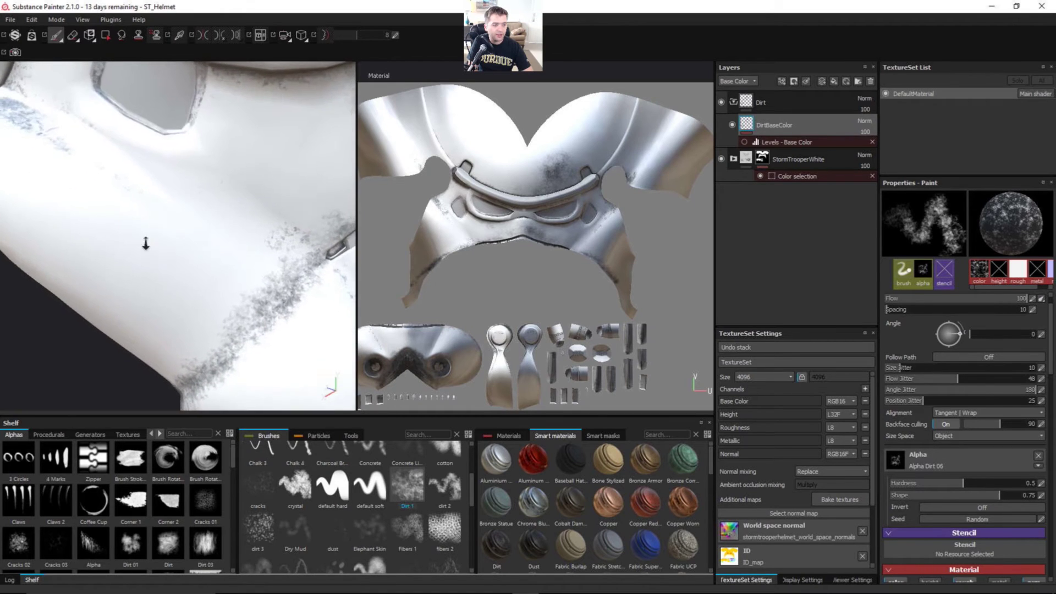
{"action": "right_click_drag", "start_coordinate": [146, 243], "coordinate": [110, 220], "text": "alt"}
{"action": "middle_click_drag", "start_coordinate": [236, 270], "coordinate": [308, 307], "text": "alt"}
{"action": "left_click_drag", "start_coordinate": [209, 248], "coordinate": [239, 236], "text": "alt"}
{"action": "right_click_drag", "start_coordinate": [206, 269], "coordinate": [184, 289], "text": "alt"}
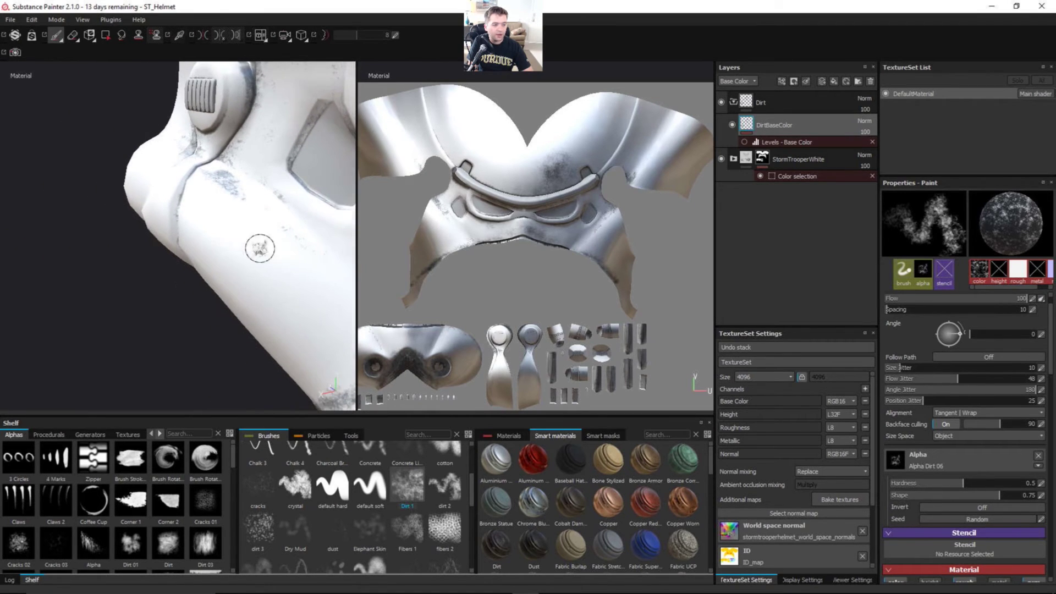
{"action": "left_click_drag", "start_coordinate": [261, 248], "coordinate": [222, 196], "text": "alt"}
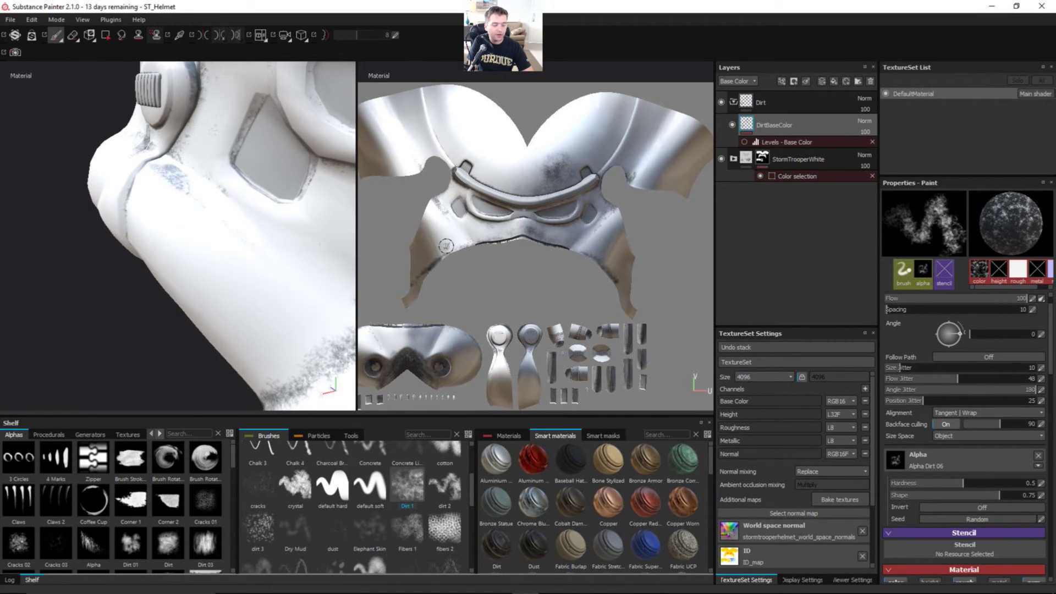
{"action": "right_click_drag", "start_coordinate": [278, 240], "coordinate": [222, 245], "text": "alt"}
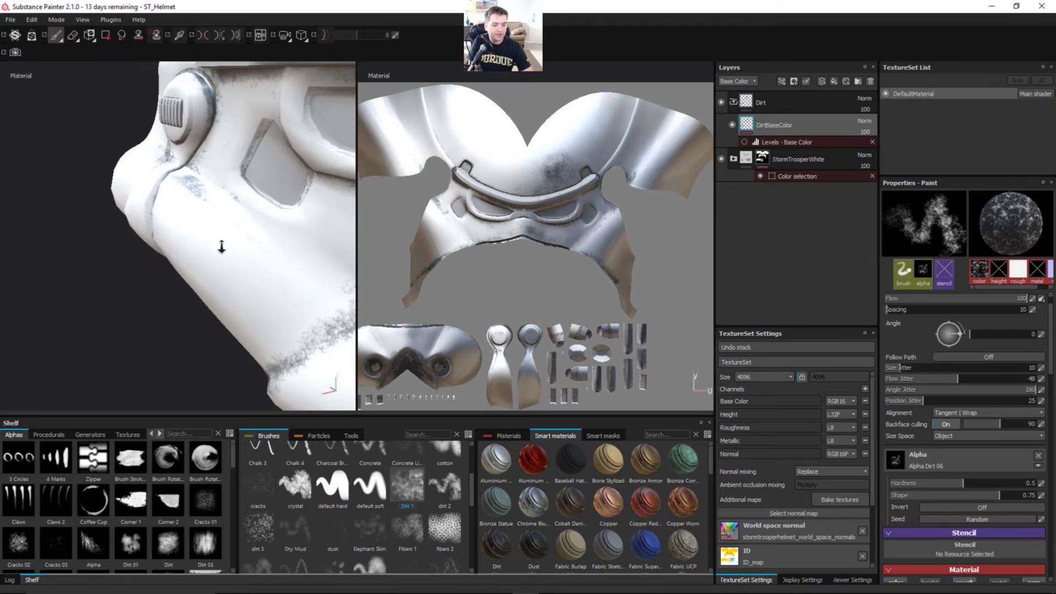
{"action": "left_click_drag", "start_coordinate": [212, 244], "coordinate": [235, 241], "text": "alt"}
{"action": "middle_click_drag", "start_coordinate": [225, 272], "coordinate": [156, 320], "text": "alt"}
{"action": "left_click_drag", "start_coordinate": [173, 219], "coordinate": [209, 258]}
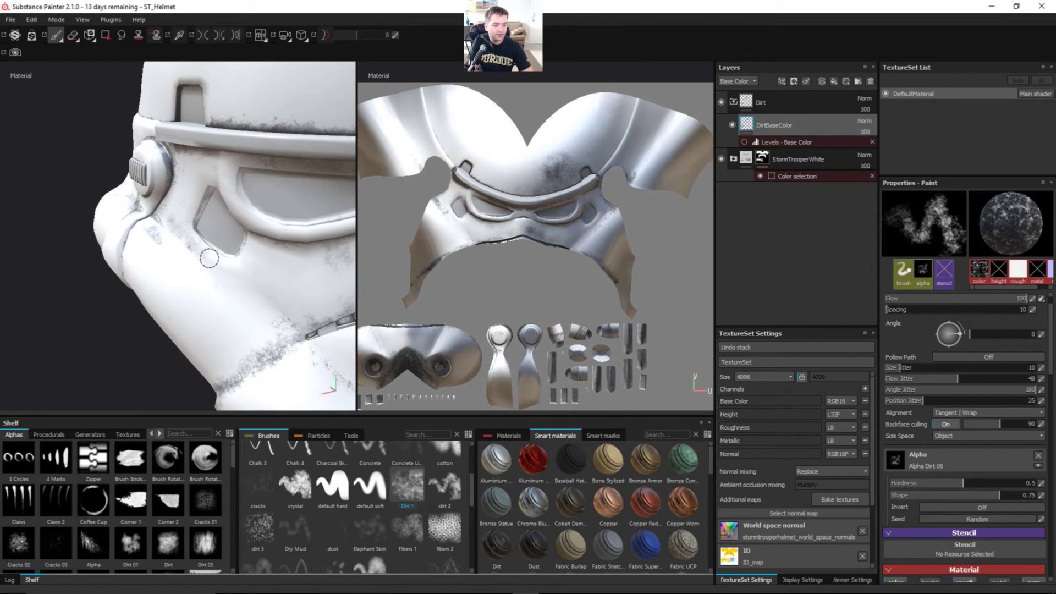
Paint dirt along the seam below the ear piece, and enlarge the brush to dirty the curved surface beneath it
{"action": "left_click_drag", "start_coordinate": [164, 211], "coordinate": [193, 201], "text": "alt"}
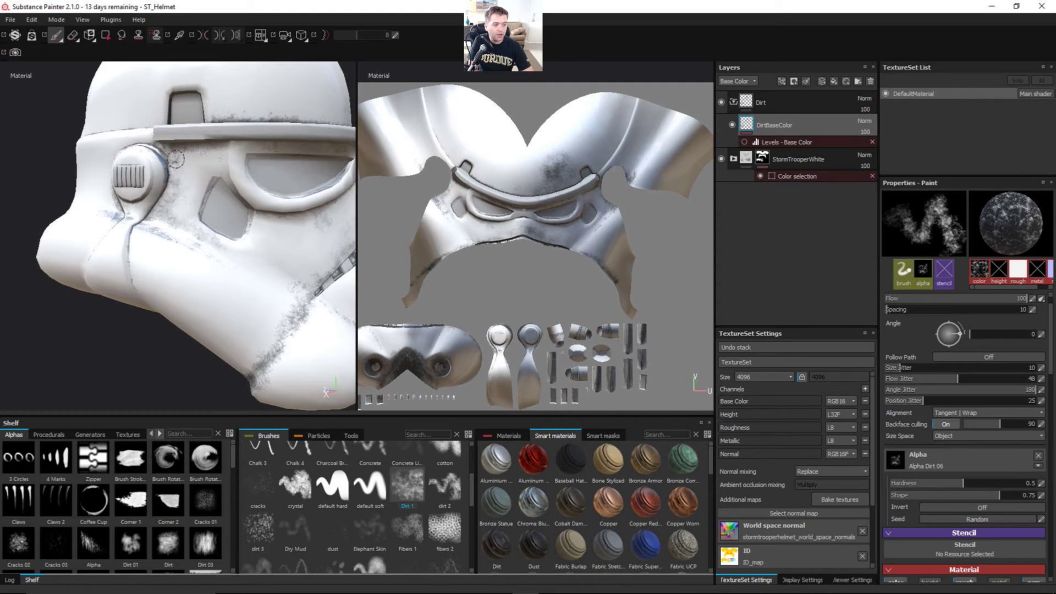
{"action": "left_click_drag", "start_coordinate": [211, 266], "coordinate": [168, 257], "text": "alt"}
{"action": "mouse_move", "coordinate": [130, 218]}
{"action": "left_mouse_down"}
{"action": "mouse_move", "coordinate": [142, 220]}
{"action": "mouse_move", "coordinate": [135, 254]}
{"action": "mouse_move", "coordinate": [146, 234]}
{"action": "mouse_move", "coordinate": [161, 276]}
{"action": "mouse_move", "coordinate": [165, 261]}
{"action": "left_mouse_up"}
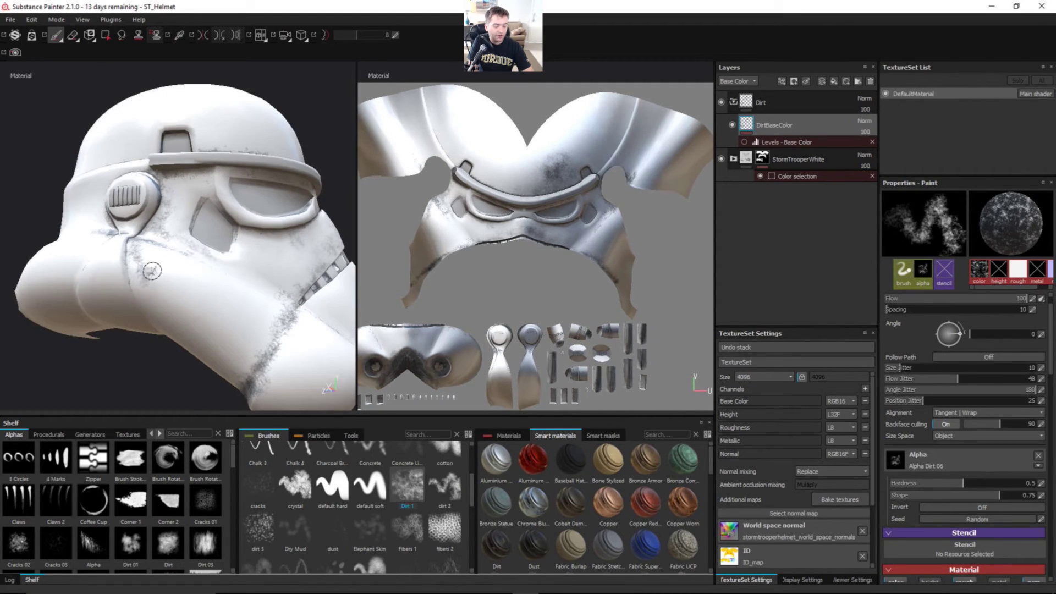
{"action": "right_click_drag", "start_coordinate": [133, 280], "coordinate": [174, 259], "text": "ctrl"}
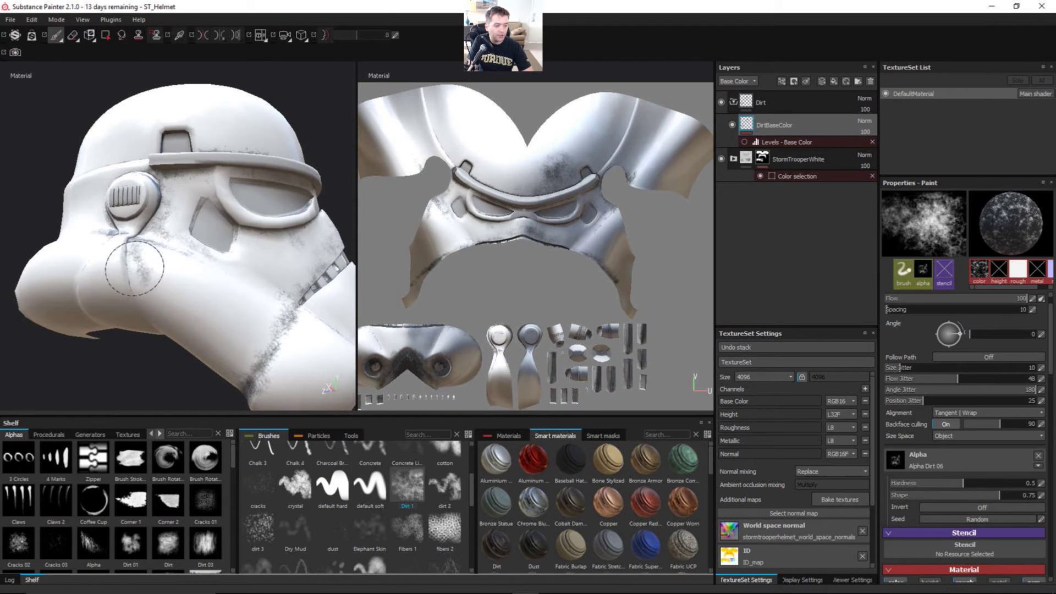
{"action": "left_click_drag", "start_coordinate": [137, 283], "coordinate": [151, 305], "text": "alt"}
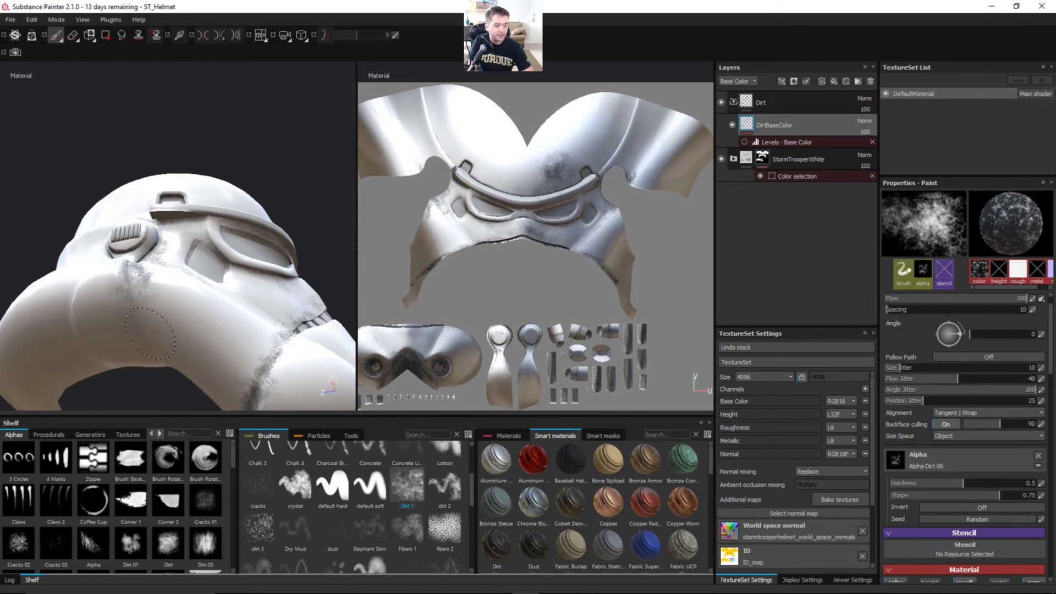
{"action": "scroll", "coordinate": [123, 337], "scroll_direction": "up", "scroll_amount": 1}
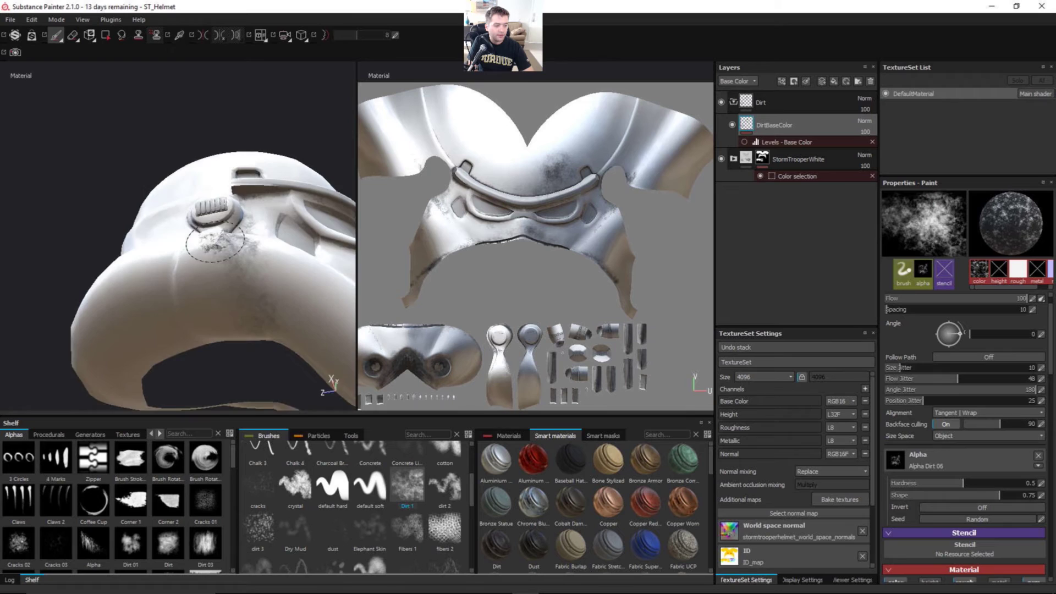
{"action": "left_click_drag", "start_coordinate": [215, 242], "coordinate": [198, 250], "text": "alt"}
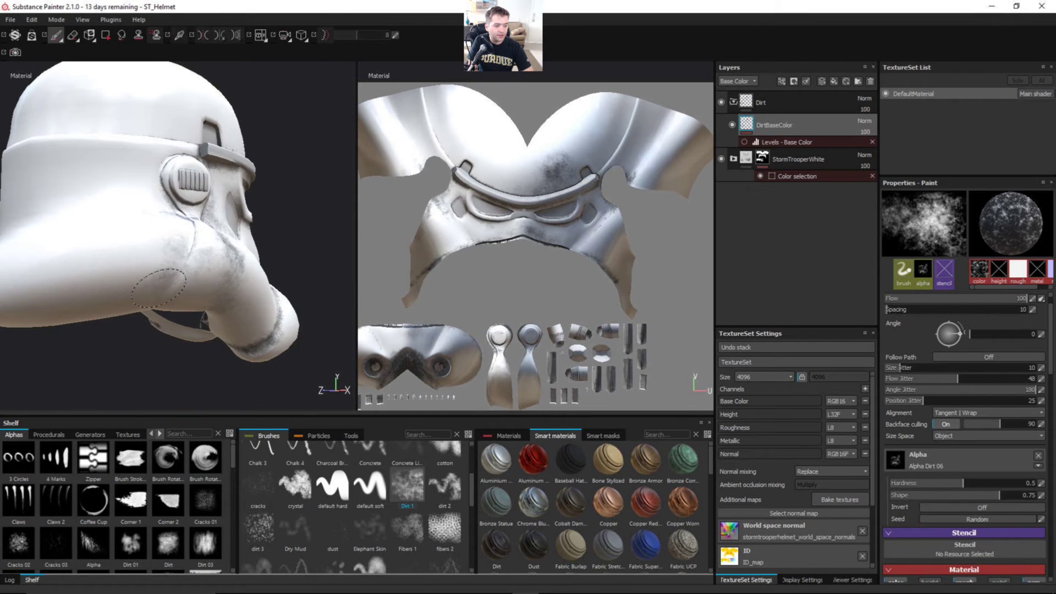
Paint dirt across the flared rim at the back of the helmet with the larger brush
{"action": "right_click_drag", "start_coordinate": [197, 246], "coordinate": [137, 264], "text": "alt"}
{"action": "middle_click_drag", "start_coordinate": [137, 264], "coordinate": [218, 242], "text": "alt"}
{"action": "mouse_move", "coordinate": [218, 242]}
{"action": "left_mouse_down", "text": "alt"}
{"action": "mouse_move", "coordinate": [181, 224]}
{"action": "mouse_move", "coordinate": [237, 182]}
{"action": "mouse_move", "coordinate": [302, 170]}
{"action": "left_mouse_up", "text": "alt"}
{"action": "left_click_drag", "start_coordinate": [185, 202], "coordinate": [247, 202], "text": "alt"}
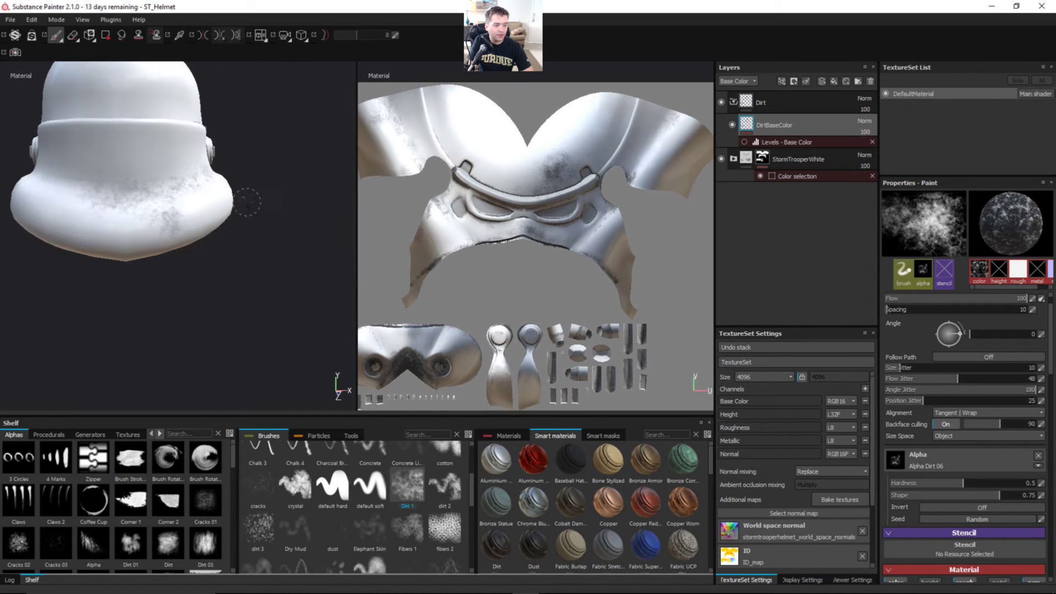
{"action": "mouse_move", "coordinate": [73, 189]}
{"action": "left_mouse_down"}
{"action": "mouse_move", "coordinate": [44, 177]}
{"action": "mouse_move", "coordinate": [104, 207]}
{"action": "mouse_move", "coordinate": [273, 243]}
{"action": "mouse_move", "coordinate": [132, 216]}
{"action": "left_mouse_up"}
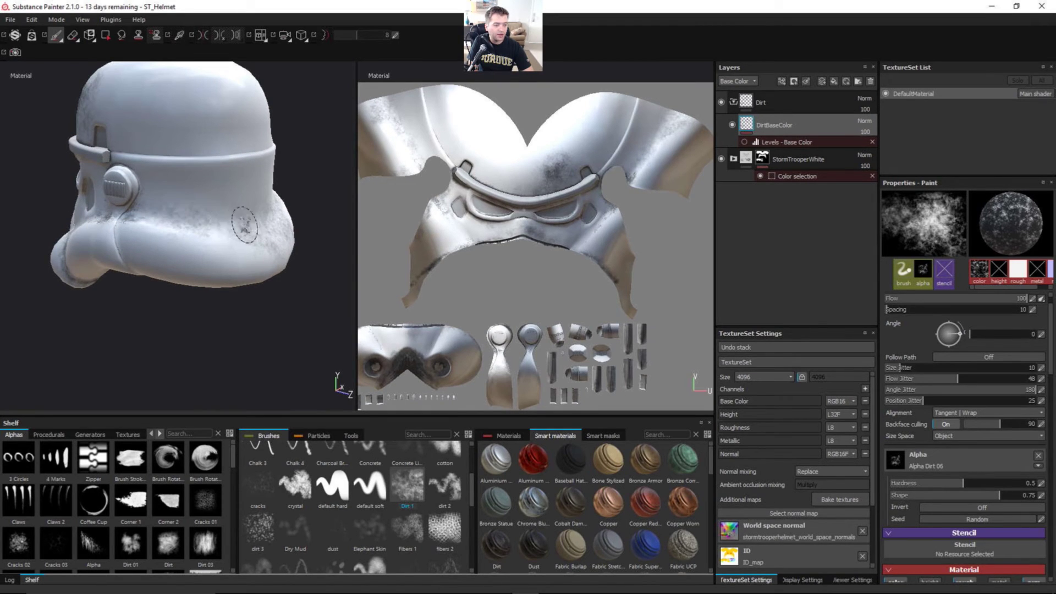
Paint dirt on the dome above the brow band and the small side recess on the less dirty side
{"action": "mouse_move", "coordinate": [245, 224]}
{"action": "left_mouse_down", "text": "alt"}
{"action": "mouse_move", "coordinate": [295, 200]}
{"action": "mouse_move", "coordinate": [214, 215]}
{"action": "mouse_move", "coordinate": [182, 173]}
{"action": "mouse_move", "coordinate": [224, 236]}
{"action": "mouse_move", "coordinate": [243, 217]}
{"action": "left_mouse_up", "text": "alt"}
{"action": "middle_click_drag", "start_coordinate": [201, 207], "coordinate": [170, 207], "text": "alt"}
{"action": "mouse_move", "coordinate": [236, 231]}
{"action": "left_mouse_down", "text": "alt"}
{"action": "mouse_move", "coordinate": [267, 229]}
{"action": "mouse_move", "coordinate": [258, 217]}
{"action": "mouse_move", "coordinate": [111, 229]}
{"action": "mouse_move", "coordinate": [281, 234]}
{"action": "mouse_move", "coordinate": [160, 242]}
{"action": "mouse_move", "coordinate": [179, 308]}
{"action": "left_mouse_up", "text": "alt"}
{"action": "left_click_drag", "start_coordinate": [243, 202], "coordinate": [268, 168], "text": "alt"}
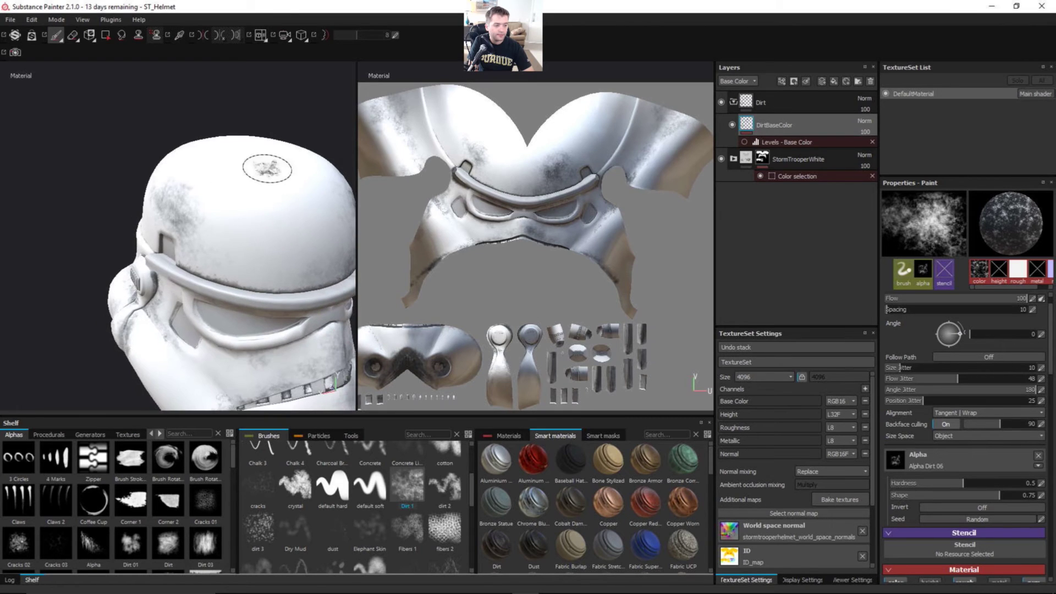
Examine the painted dirt from the front and both sides of the whole helmet
{"action": "right_click_drag", "start_coordinate": [209, 204], "coordinate": [84, 282], "text": "alt"}
{"action": "middle_click_drag", "start_coordinate": [206, 222], "coordinate": [211, 141], "text": "alt"}
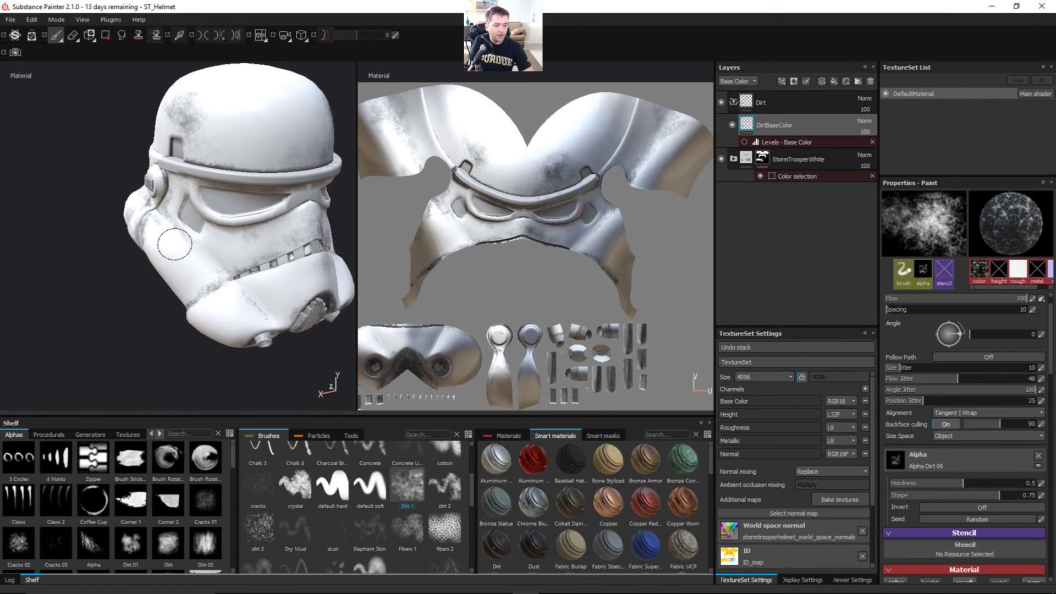
{"action": "mouse_move", "coordinate": [213, 256]}
{"action": "left_mouse_down", "text": "alt"}
{"action": "mouse_move", "coordinate": [237, 237]}
{"action": "mouse_move", "coordinate": [101, 259]}
{"action": "mouse_move", "coordinate": [272, 242]}
{"action": "mouse_move", "coordinate": [118, 280]}
{"action": "left_mouse_up", "text": "alt"}
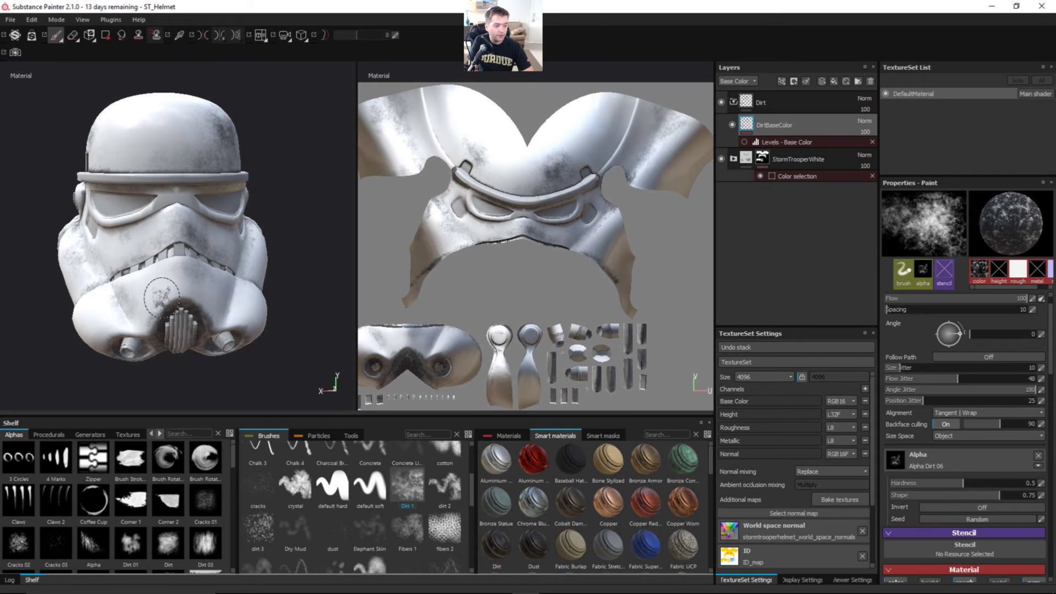
{"action": "left_click_drag", "start_coordinate": [242, 308], "coordinate": [254, 302], "text": "alt"}
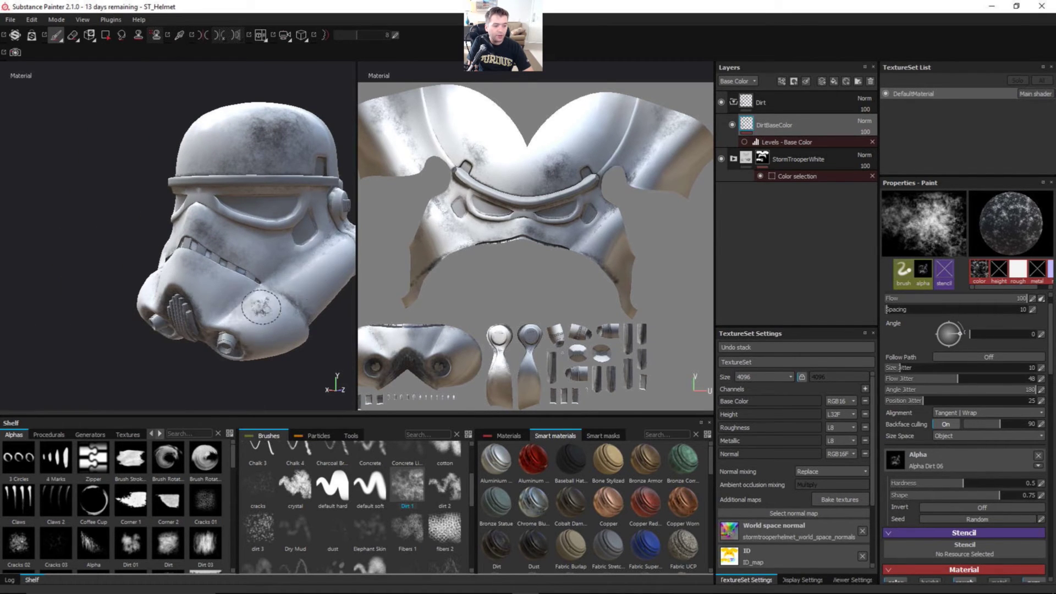
{"action": "mouse_move", "coordinate": [246, 278]}
{"action": "middle_mouse_down", "text": "alt"}
{"action": "mouse_move", "coordinate": [252, 292]}
{"action": "mouse_move", "coordinate": [240, 304]}
{"action": "mouse_move", "coordinate": [277, 225]}
{"action": "middle_mouse_up", "text": "alt"}
{"action": "left_click_drag", "start_coordinate": [269, 233], "coordinate": [193, 269], "text": "alt"}
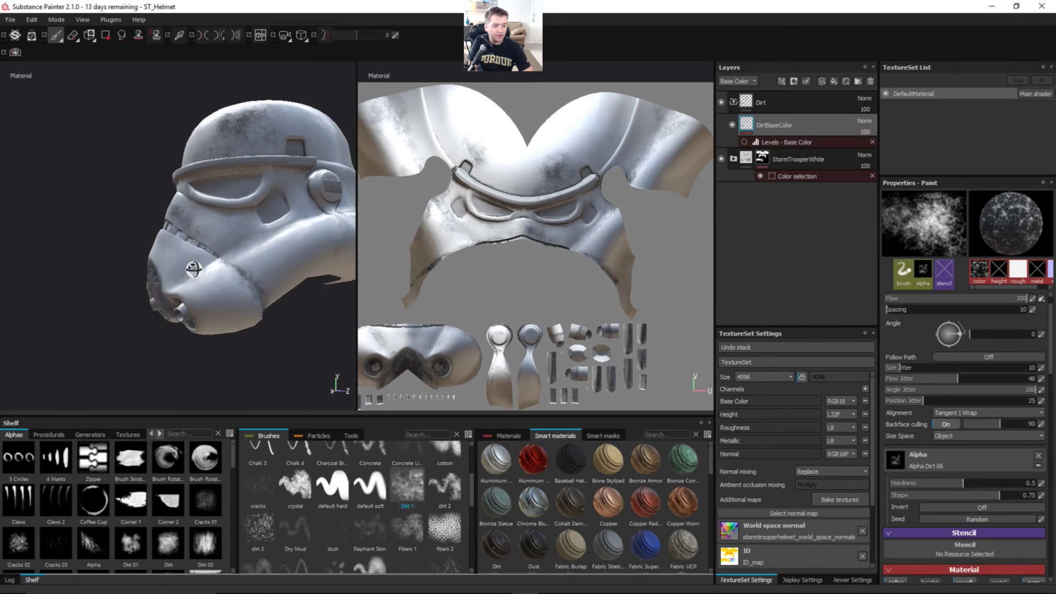
{"action": "middle_click_drag", "start_coordinate": [264, 247], "coordinate": [171, 289], "text": "alt"}
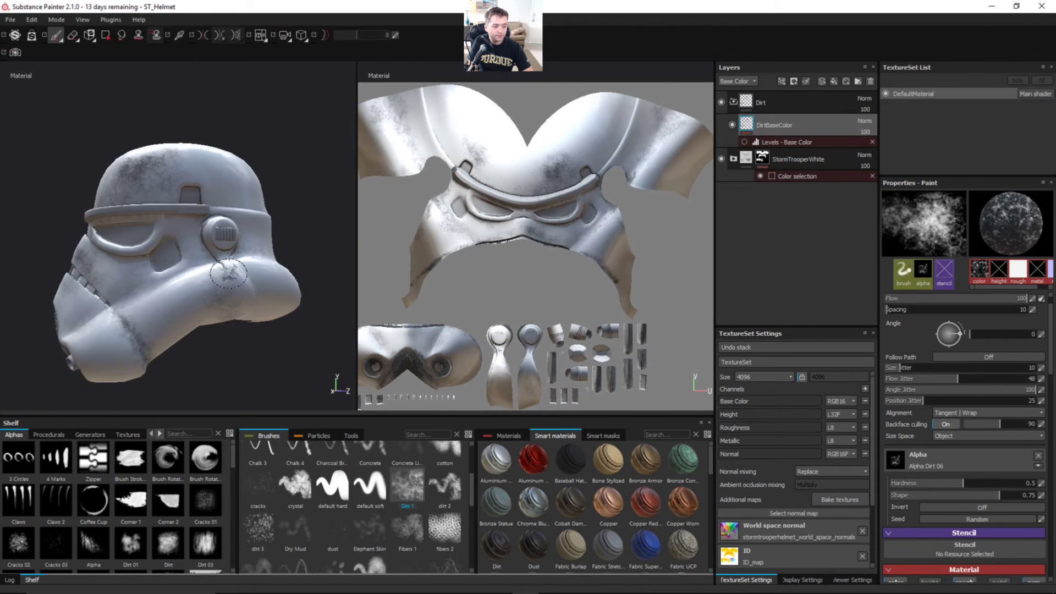
{"action": "mouse_move", "coordinate": [229, 272]}
{"action": "left_mouse_down", "text": "alt"}
{"action": "mouse_move", "coordinate": [266, 283]}
{"action": "mouse_move", "coordinate": [272, 237]}
{"action": "mouse_move", "coordinate": [217, 232]}
{"action": "mouse_move", "coordinate": [197, 209]}
{"action": "left_mouse_up", "text": "alt"}
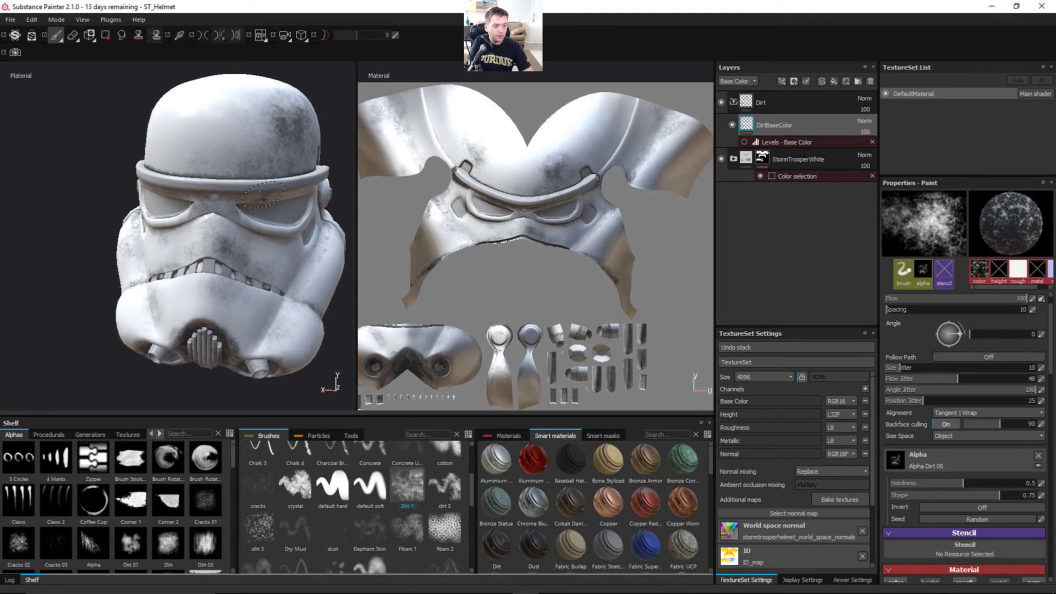
{"action": "mouse_move", "coordinate": [234, 275]}
{"action": "left_mouse_down", "text": "alt"}
{"action": "mouse_move", "coordinate": [275, 242]}
{"action": "mouse_move", "coordinate": [214, 221]}
{"action": "left_mouse_up", "text": "alt"}
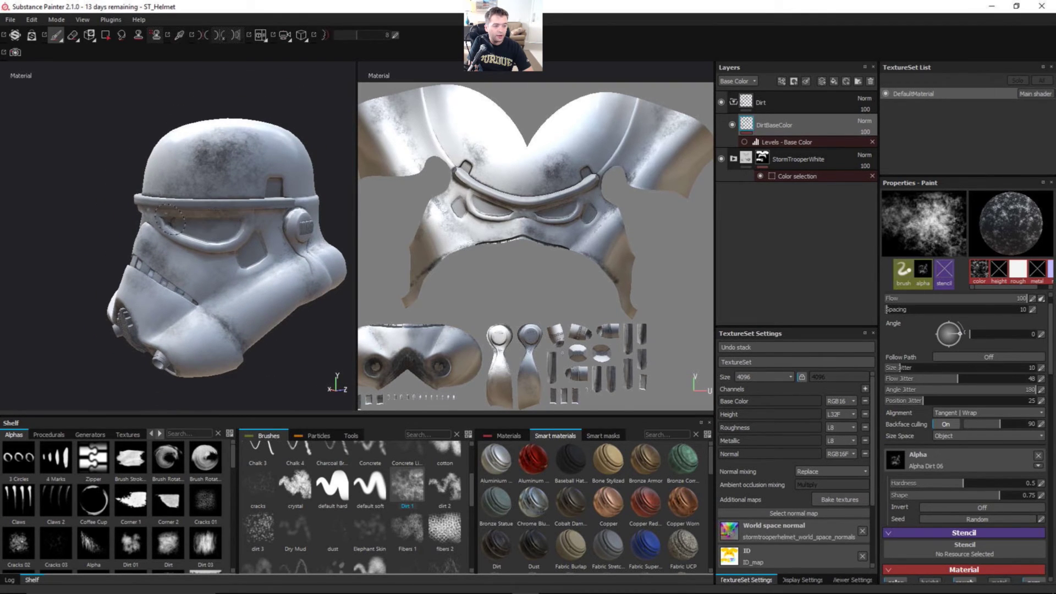
Turn the Levels effect on DirtBaseColor back on and check the dirt around the ear piece and cheek up close
{"action": "left_click_drag", "start_coordinate": [234, 238], "coordinate": [330, 220], "text": "alt"}
{"action": "right_click_drag", "start_coordinate": [330, 220], "coordinate": [235, 242], "text": "alt"}
{"action": "left_click_drag", "start_coordinate": [234, 242], "coordinate": [176, 233], "text": "alt"}
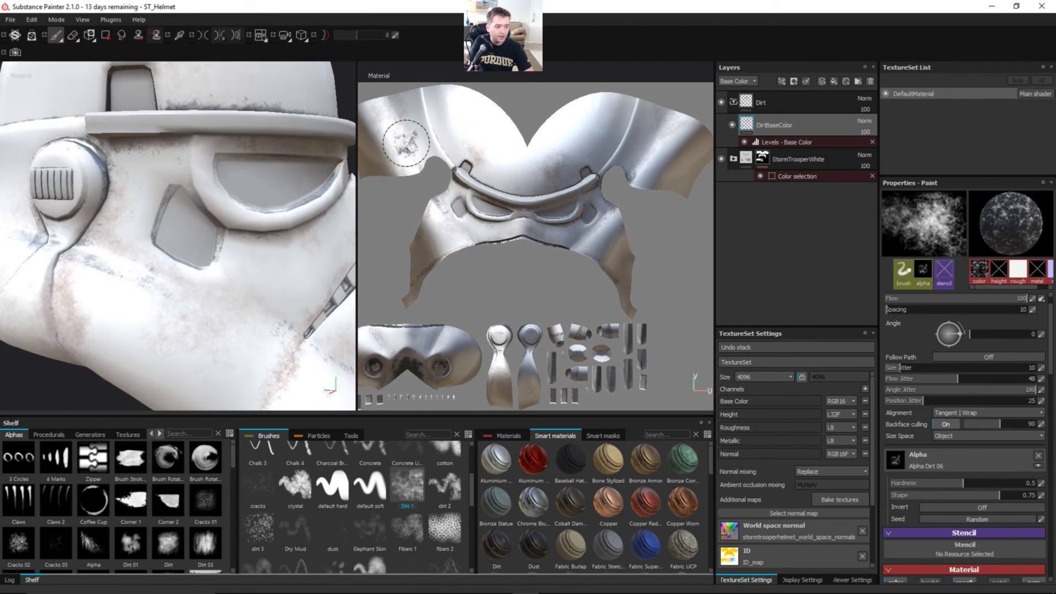
{"action": "left_click_drag", "start_coordinate": [262, 256], "coordinate": [222, 292], "text": "alt"}
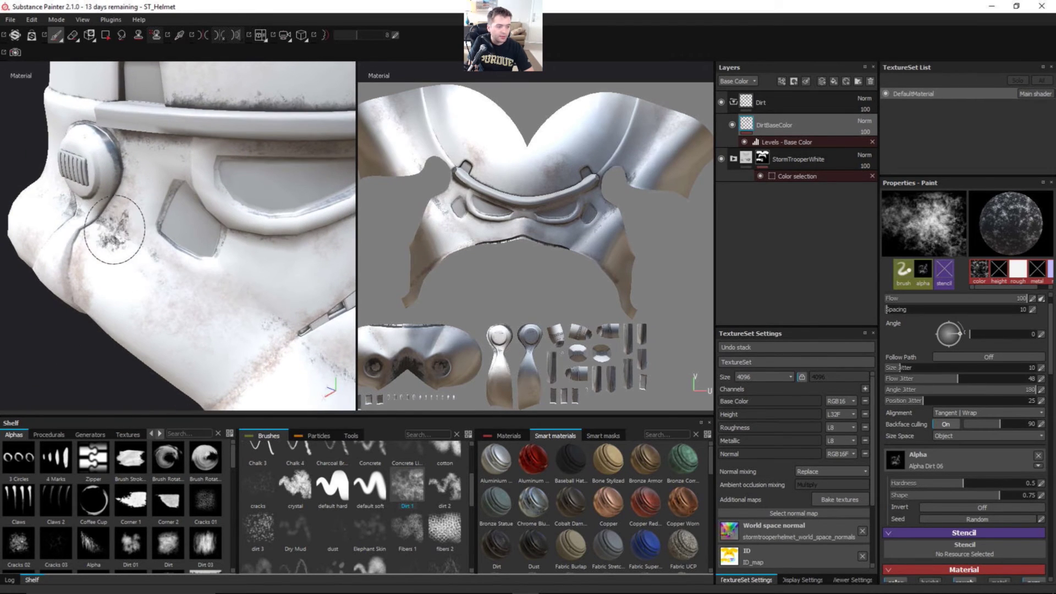
Replace the helmet's environment lighting with the glazed_patio environment from the shelf
{"action": "left_click_drag", "start_coordinate": [115, 220], "coordinate": [154, 216], "text": "alt"}
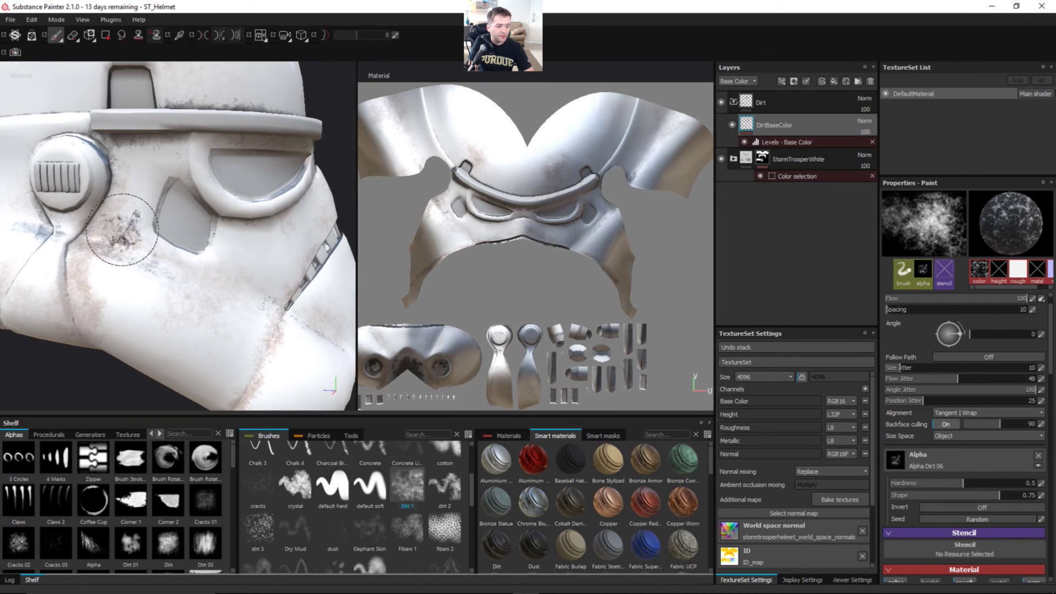
{"action": "left_click", "coordinate": [179, 257]}
{"action": "left_click_drag", "start_coordinate": [178, 257], "coordinate": [112, 201], "text": "alt"}
{"action": "right_click_drag", "start_coordinate": [113, 201], "coordinate": [23, 283], "text": "alt"}
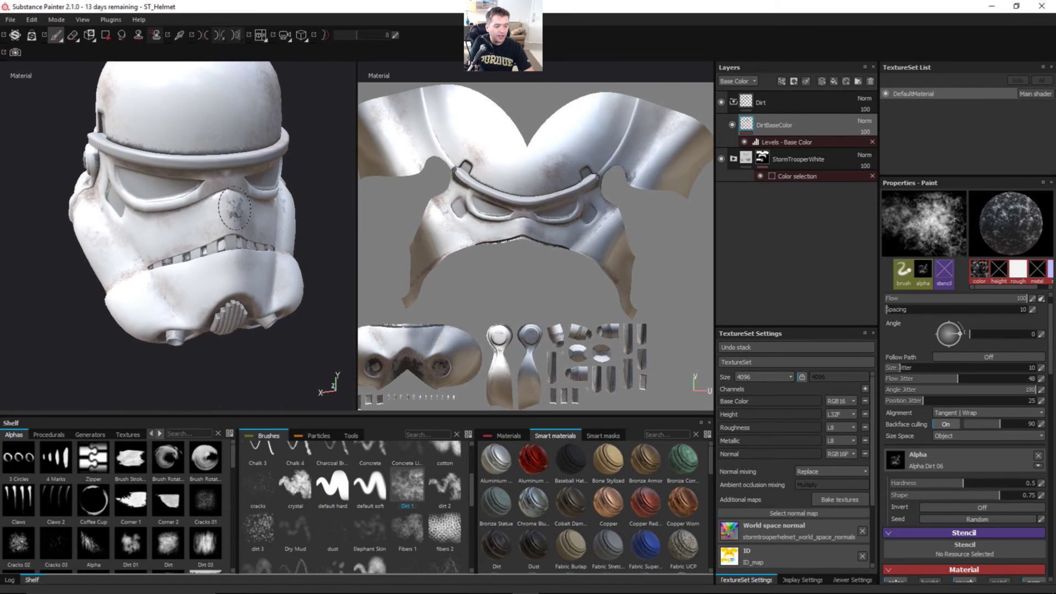
{"action": "middle_click_drag", "start_coordinate": [233, 211], "coordinate": [295, 283], "text": "alt"}
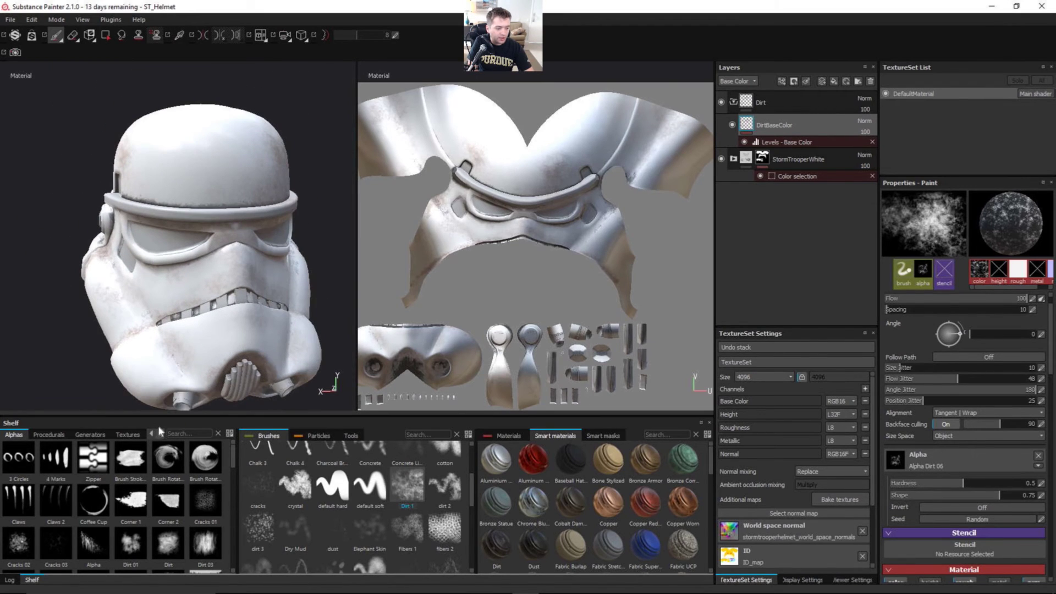
{"action": "left_click", "coordinate": [160, 434]}
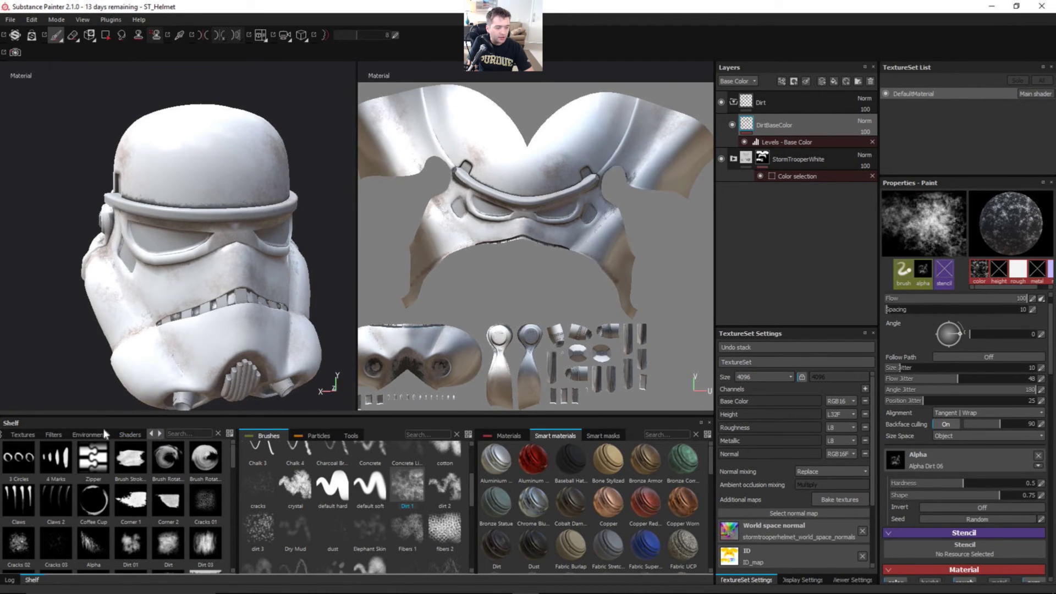
{"action": "left_click", "coordinate": [108, 435]}
{"action": "scroll", "coordinate": [230, 457], "scroll_direction": "down", "scroll_amount": 2}
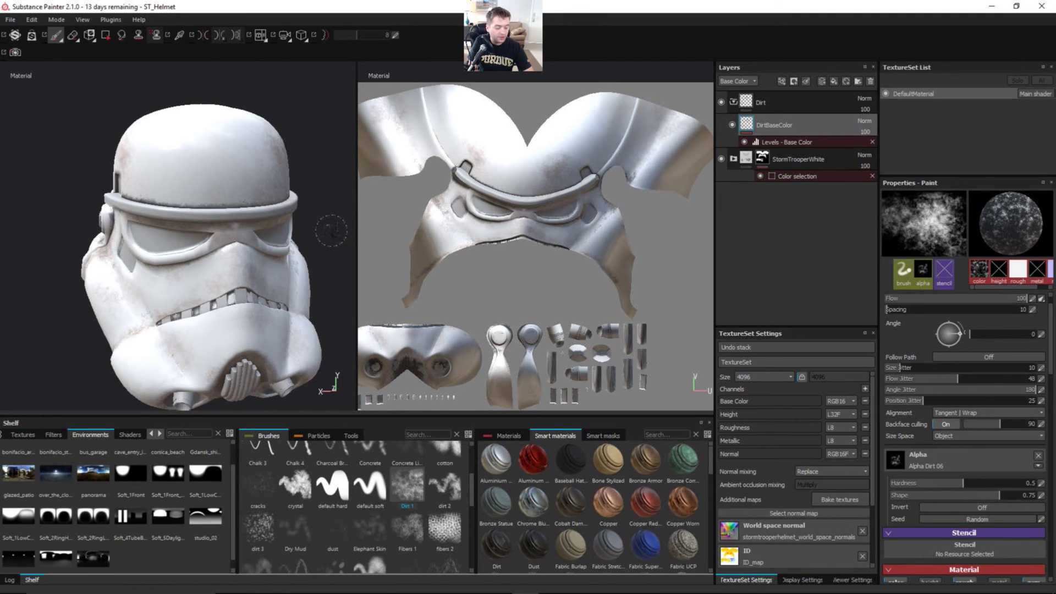
{"action": "right_click_drag", "start_coordinate": [335, 229], "coordinate": [295, 235], "text": "shift"}
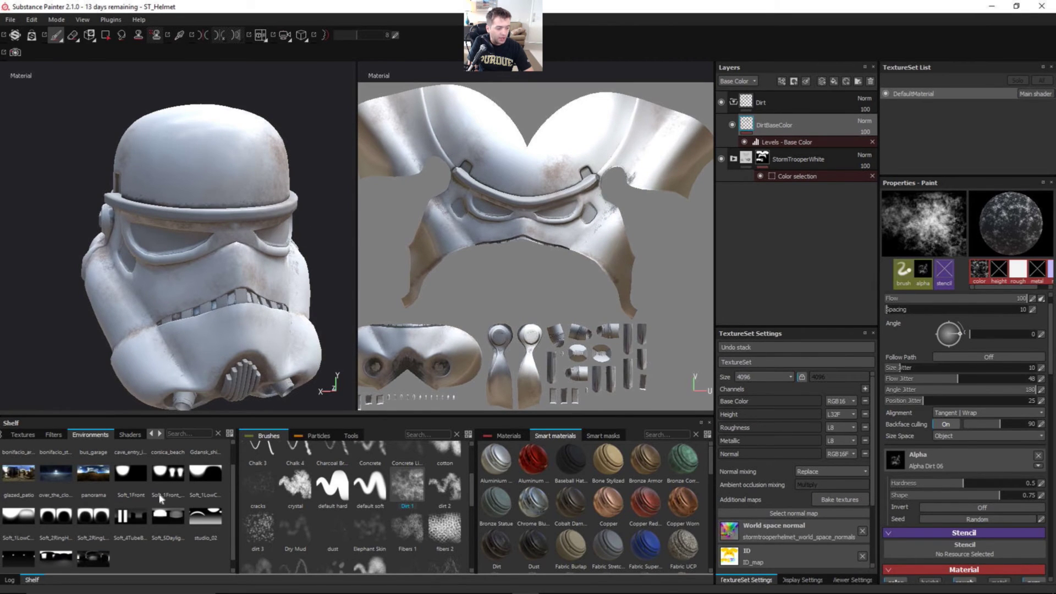
{"action": "scroll", "coordinate": [229, 468], "scroll_direction": "up", "scroll_amount": 2}
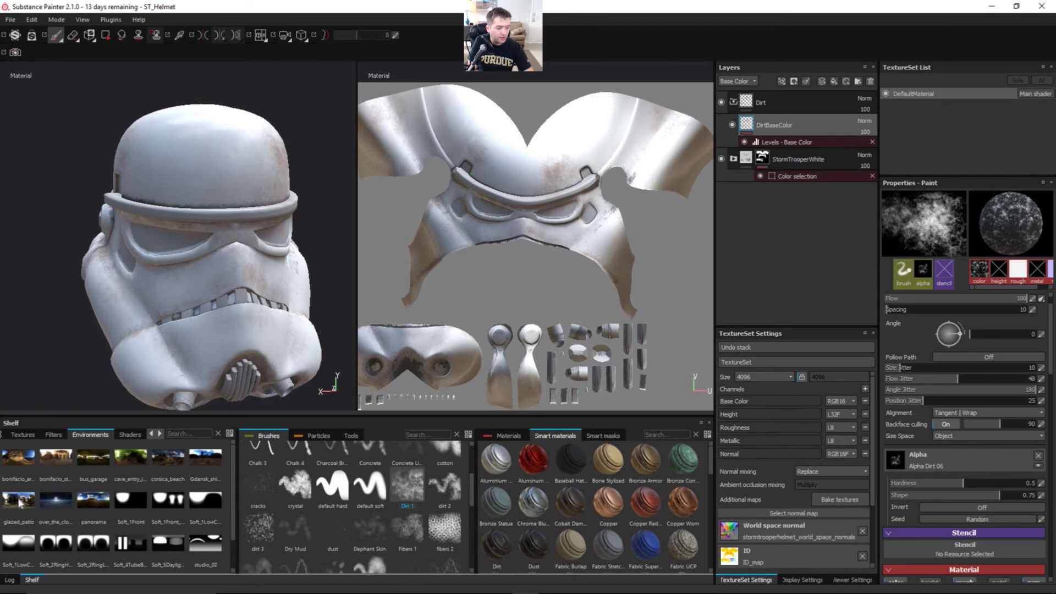
{"action": "left_click_drag", "start_coordinate": [19, 499], "coordinate": [29, 394]}
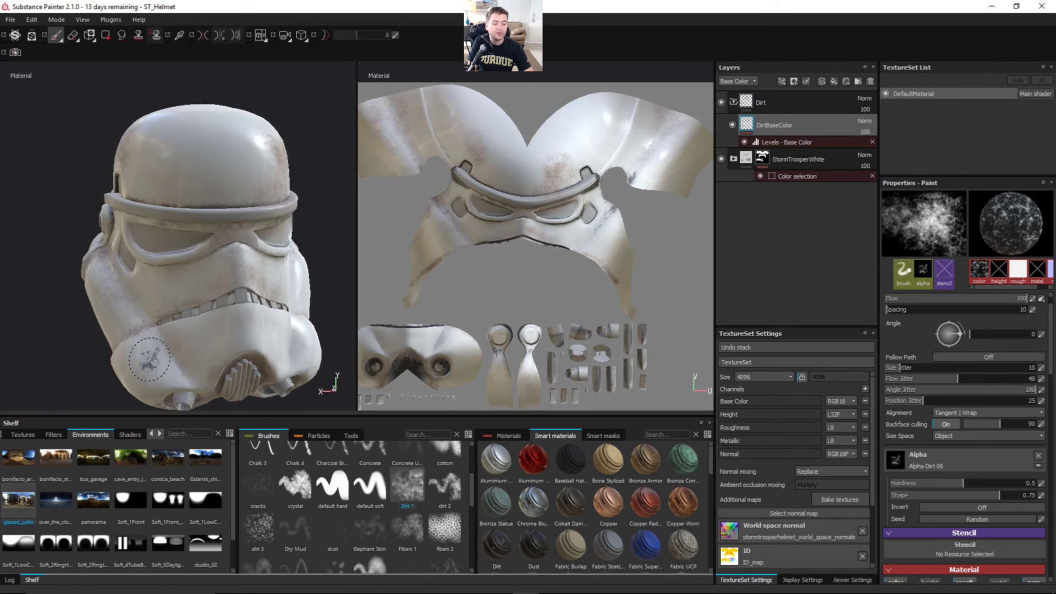
Inspect the dirt from the front under rotated environment lighting and review the brush's material settings
{"action": "mouse_move", "coordinate": [259, 320]}
{"action": "left_mouse_down", "text": "alt"}
{"action": "mouse_move", "coordinate": [141, 259]}
{"action": "mouse_move", "coordinate": [178, 254]}
{"action": "left_mouse_up", "text": "alt"}
{"action": "mouse_move", "coordinate": [179, 254]}
{"action": "right_mouse_down", "text": "shift"}
{"action": "mouse_move", "coordinate": [145, 252]}
{"action": "mouse_move", "coordinate": [187, 255]}
{"action": "mouse_move", "coordinate": [144, 274]}
{"action": "mouse_move", "coordinate": [189, 266]}
{"action": "right_mouse_up", "text": "shift"}
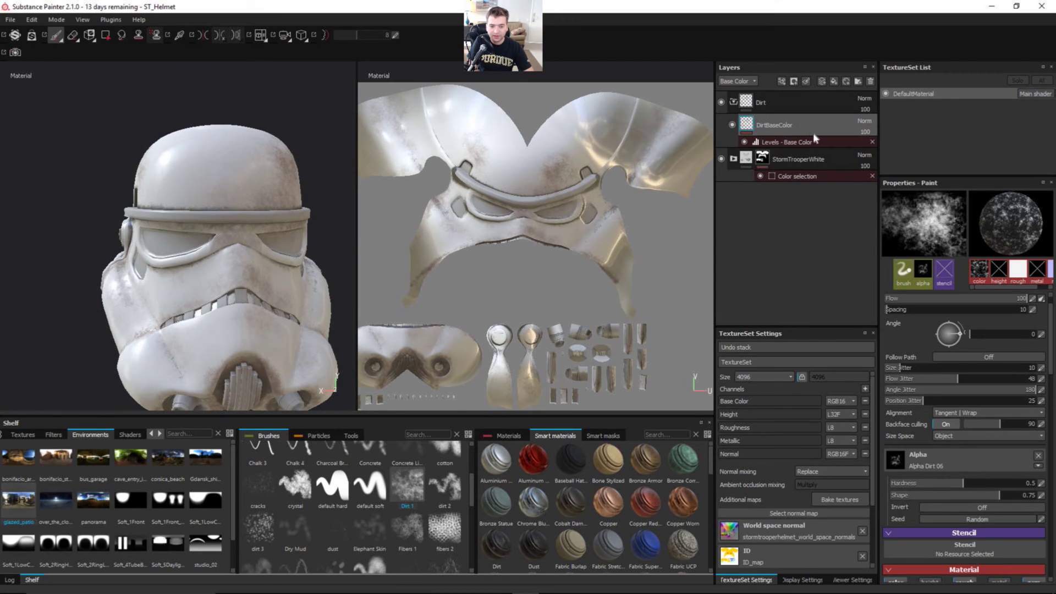
{"action": "scroll", "coordinate": [899, 367], "scroll_direction": "down", "scroll_amount": 5}
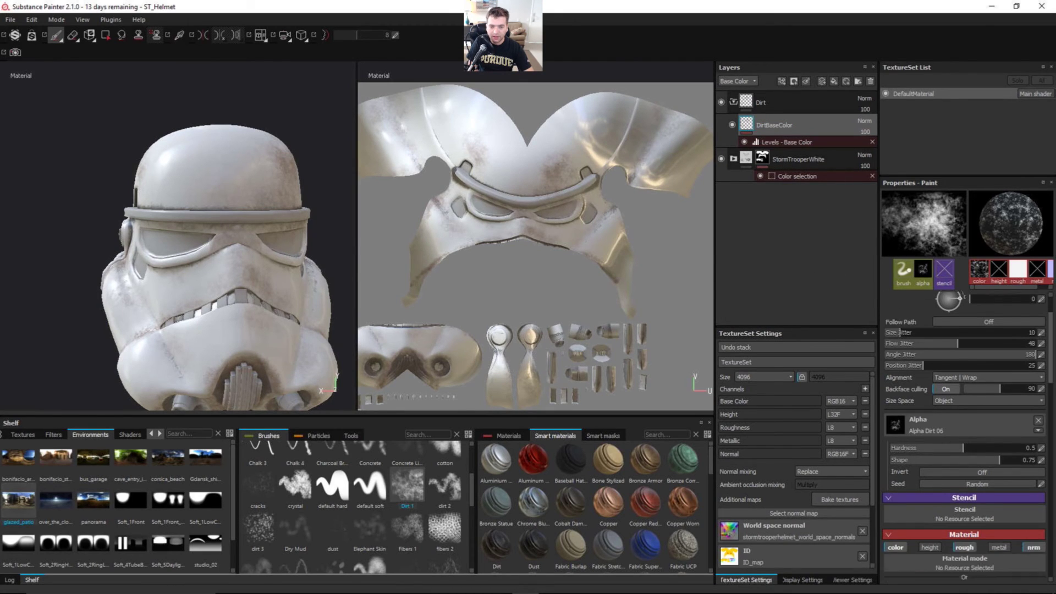
{"action": "scroll", "coordinate": [968, 407], "scroll_direction": "down", "scroll_amount": 1}
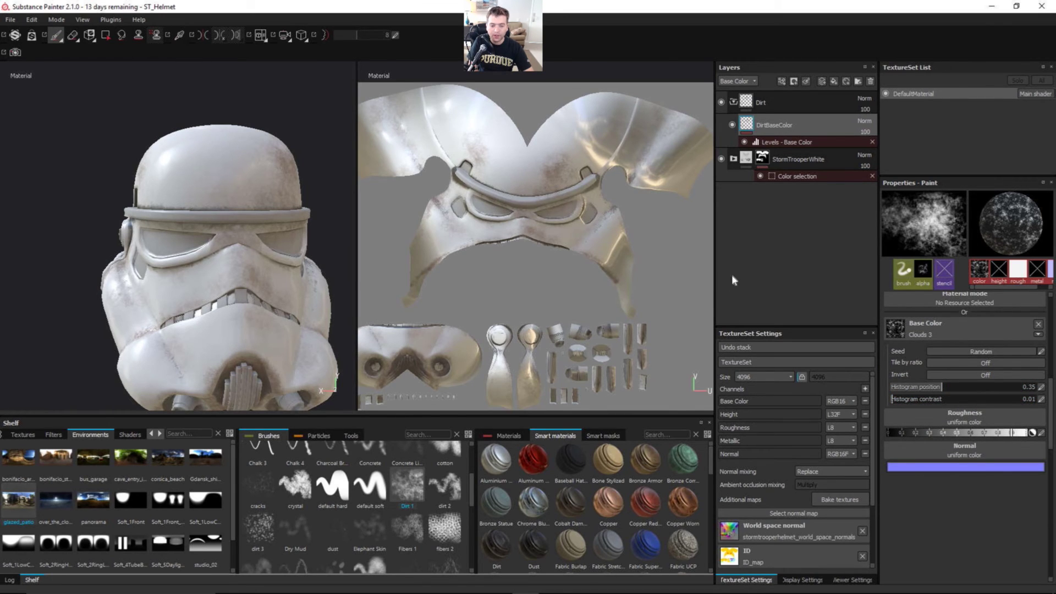
{"action": "right_click_drag", "start_coordinate": [165, 279], "coordinate": [134, 279], "text": "shift"}
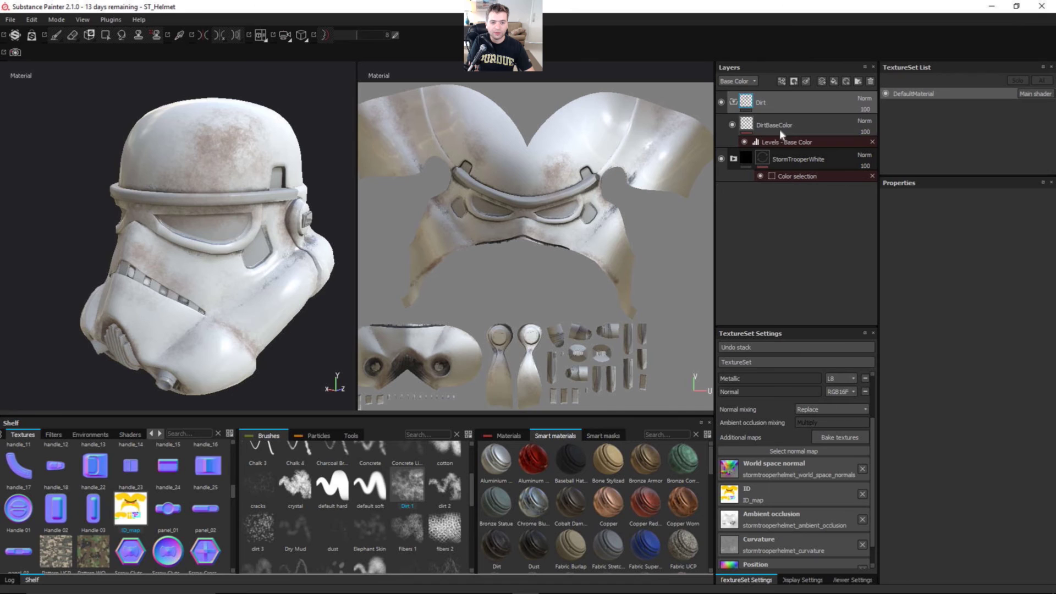
Add a black mask with a color selection to the Dirt folder and pick the white plastic's yellow ID color, R 255, G 208, B 0
{"action": "left_click", "coordinate": [794, 81]}
{"action": "left_click", "coordinate": [807, 103]}
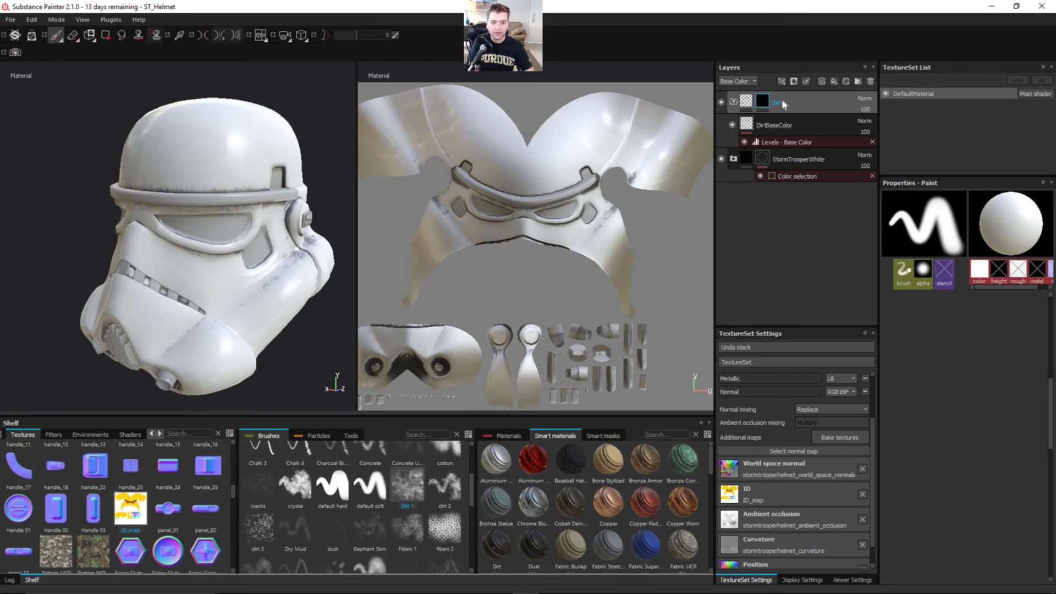
{"action": "right_click", "coordinate": [790, 105]}
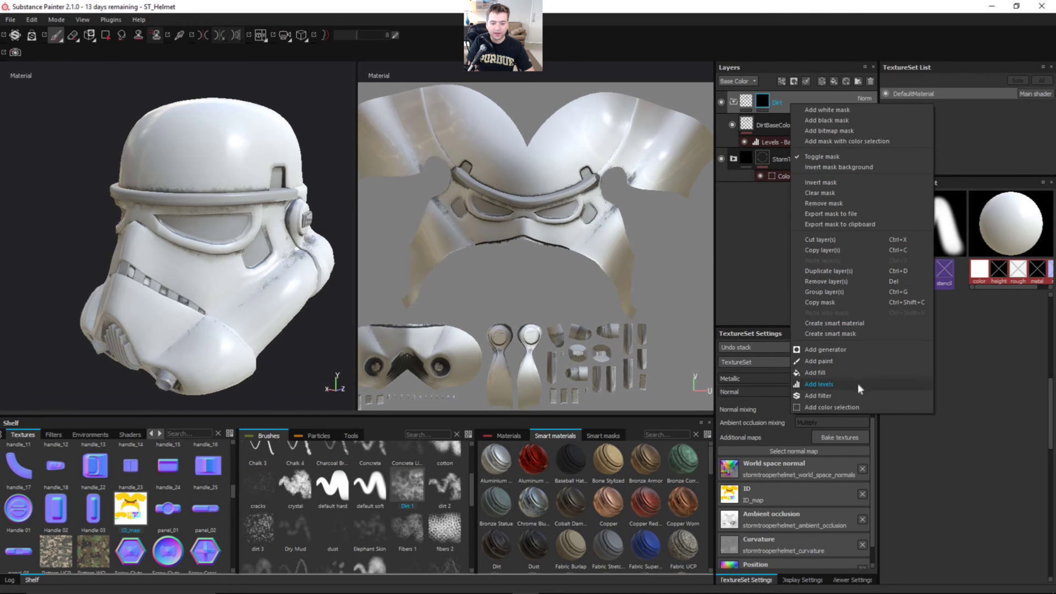
{"action": "left_click", "coordinate": [832, 407]}
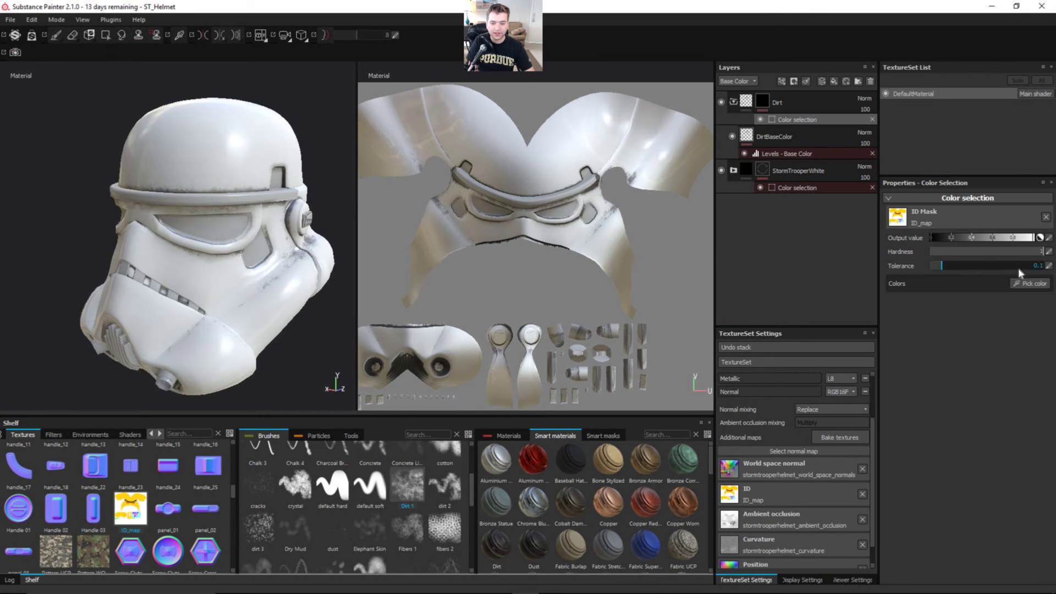
{"action": "left_click", "coordinate": [1017, 282]}
{"action": "left_click", "coordinate": [537, 164]}
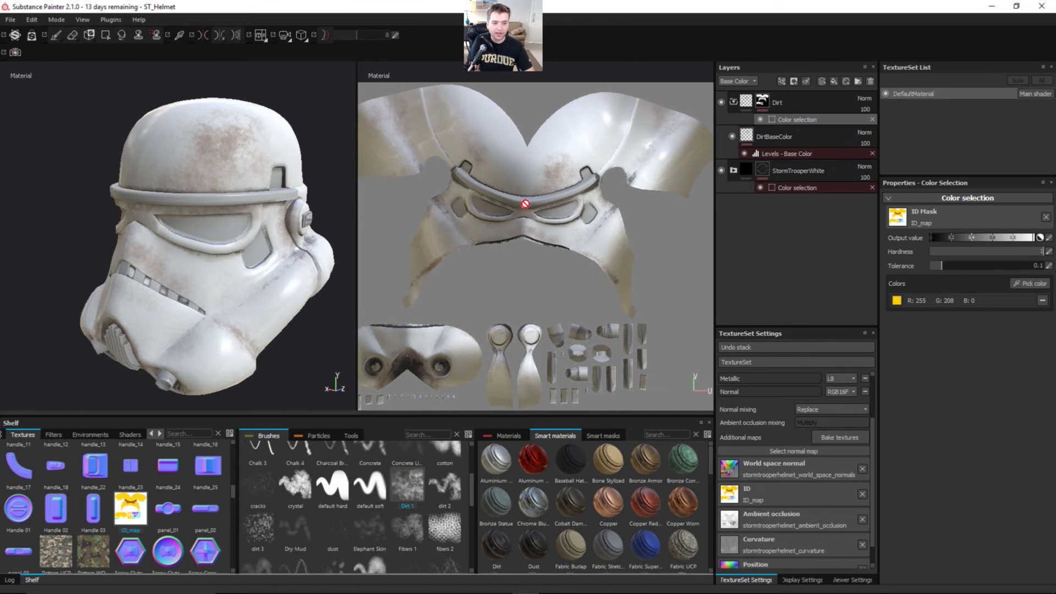
Examine the masked dirt around the ear pieces, cheeks, mouth and chin, including the boundaries with the other helmet parts
{"action": "right_click_drag", "start_coordinate": [219, 252], "coordinate": [259, 196], "text": "alt"}
{"action": "left_click_drag", "start_coordinate": [259, 196], "coordinate": [276, 213], "text": "alt"}
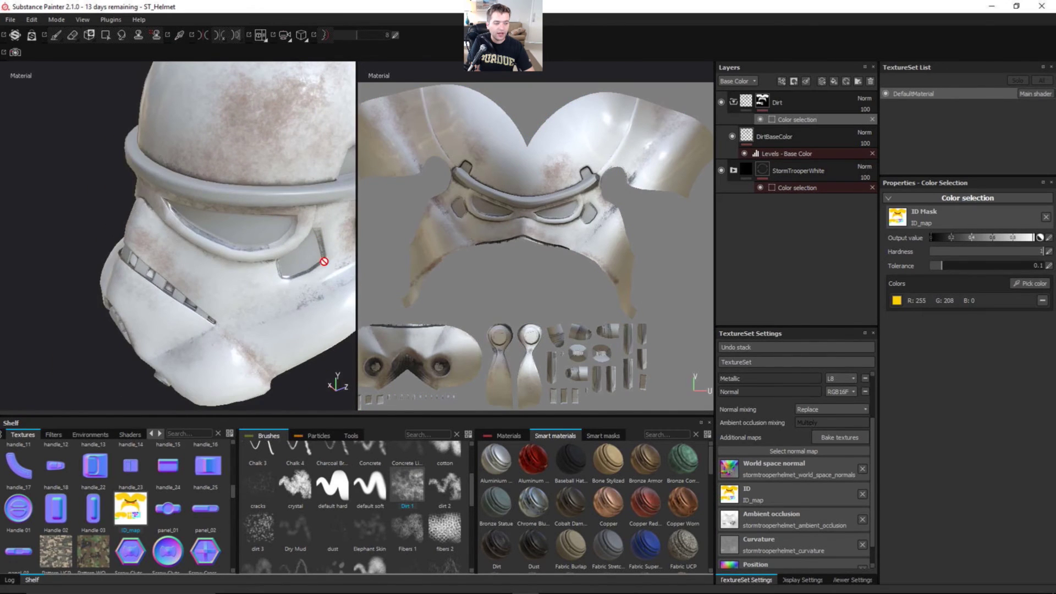
{"action": "left_click_drag", "start_coordinate": [324, 261], "coordinate": [252, 231], "text": "alt"}
{"action": "right_click_drag", "start_coordinate": [253, 231], "coordinate": [258, 195], "text": "alt"}
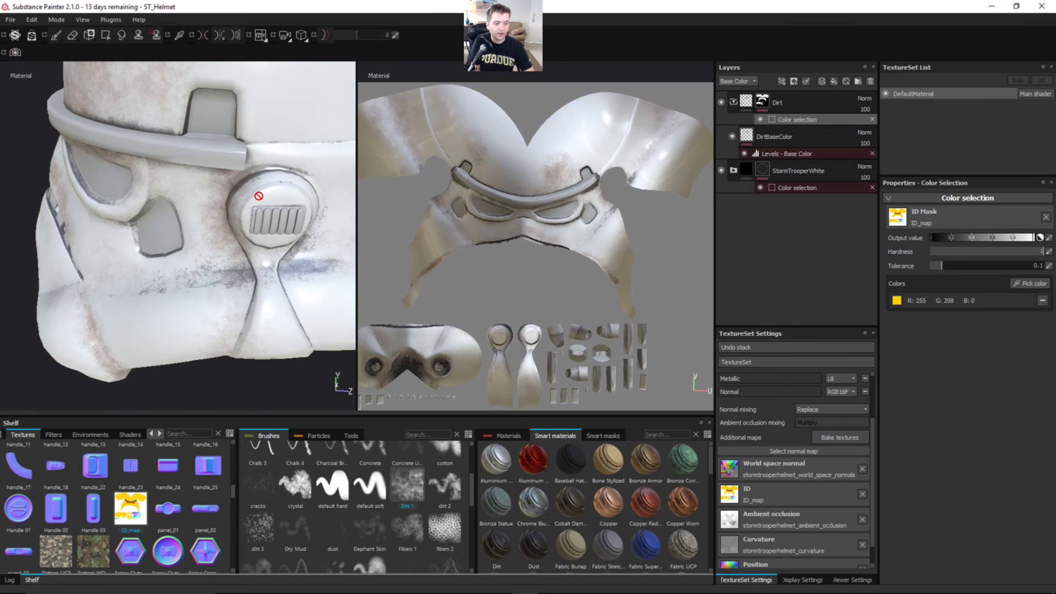
{"action": "middle_click_drag", "start_coordinate": [285, 265], "coordinate": [276, 241], "text": "alt"}
{"action": "mouse_move", "coordinate": [220, 259]}
{"action": "left_mouse_down", "text": "alt"}
{"action": "mouse_move", "coordinate": [156, 252]}
{"action": "mouse_move", "coordinate": [233, 245]}
{"action": "left_mouse_up", "text": "alt"}
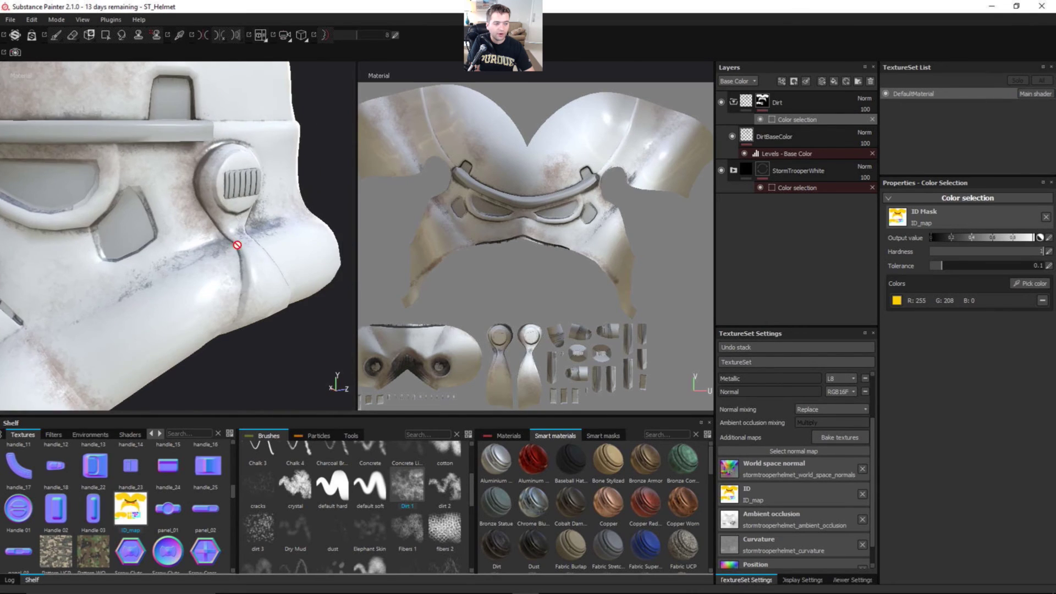
{"action": "right_click_drag", "start_coordinate": [196, 258], "coordinate": [118, 294], "text": "alt"}
{"action": "left_click_drag", "start_coordinate": [118, 293], "coordinate": [208, 199], "text": "alt"}
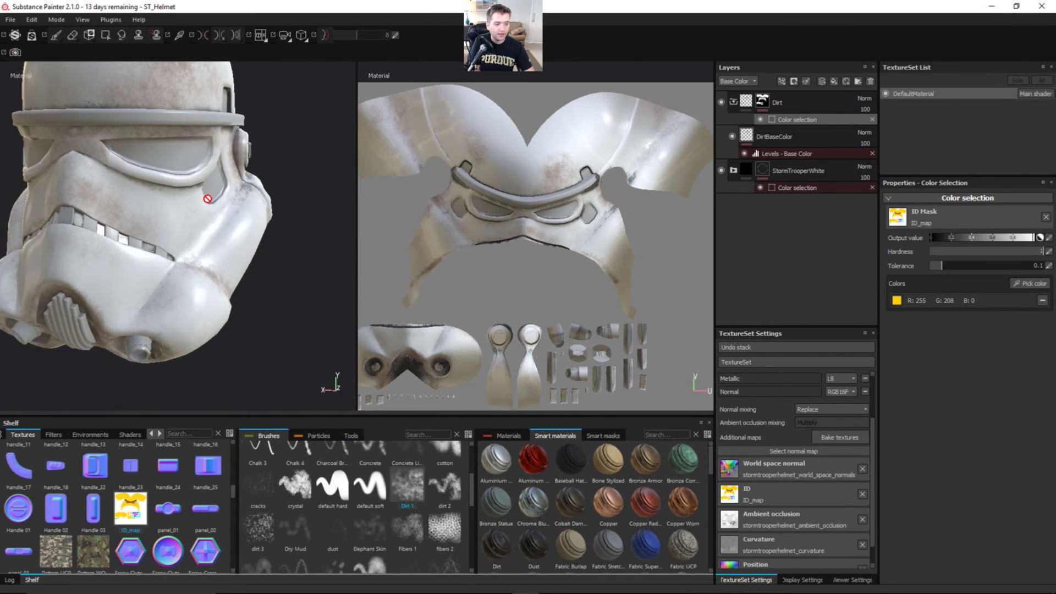
{"action": "left_click_drag", "start_coordinate": [112, 267], "coordinate": [241, 229], "text": "alt"}
{"action": "scroll", "coordinate": [240, 229], "scroll_direction": "up", "scroll_amount": 5}
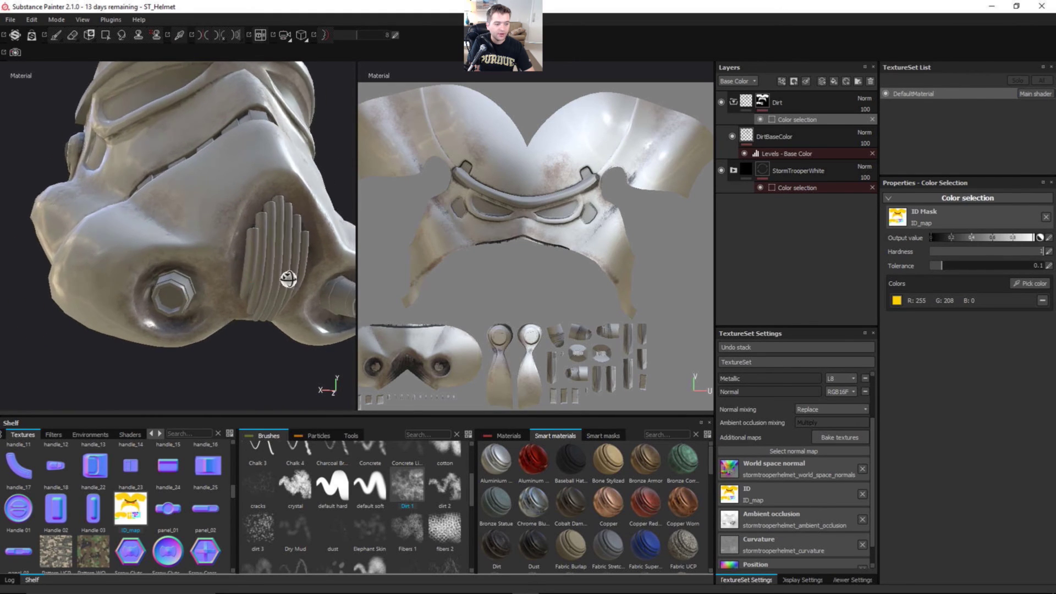
{"action": "scroll", "coordinate": [280, 254], "scroll_direction": "down", "scroll_amount": 5}
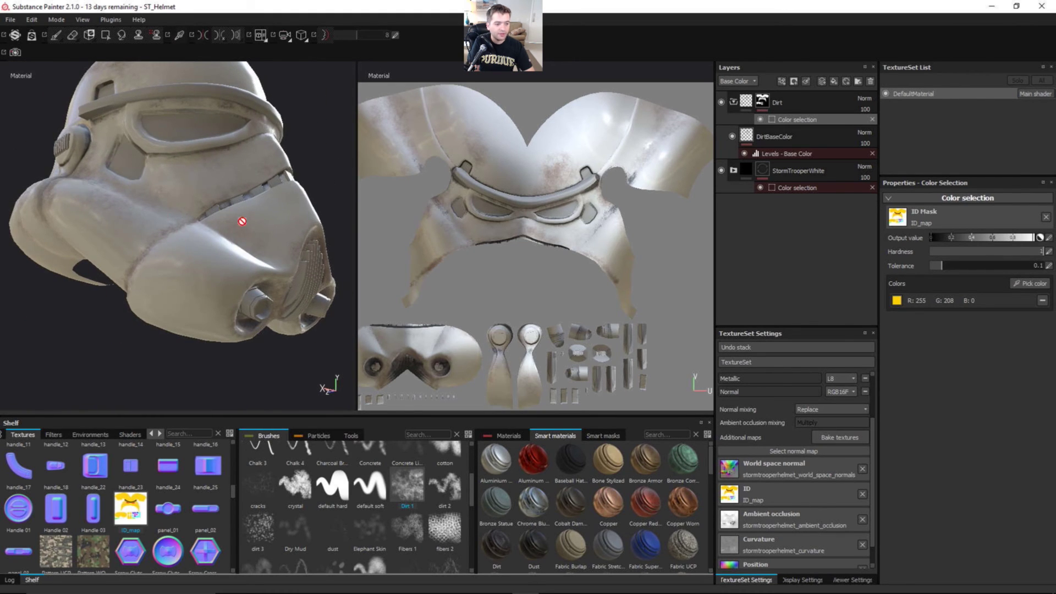
{"action": "left_click_drag", "start_coordinate": [242, 221], "coordinate": [241, 249], "text": "alt"}
{"action": "scroll", "coordinate": [219, 258], "scroll_direction": "down", "scroll_amount": 2}
Add a second Levels effect to DirtBaseColor and set its base color midtone to about 2.007
{"action": "left_click", "coordinate": [806, 138]}
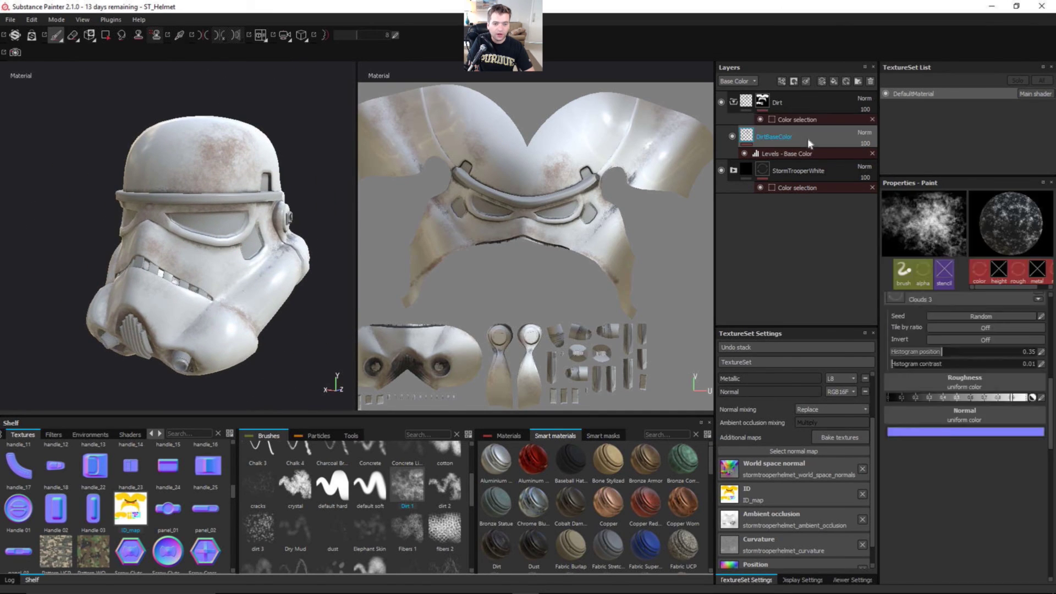
{"action": "left_click", "coordinate": [782, 83]}
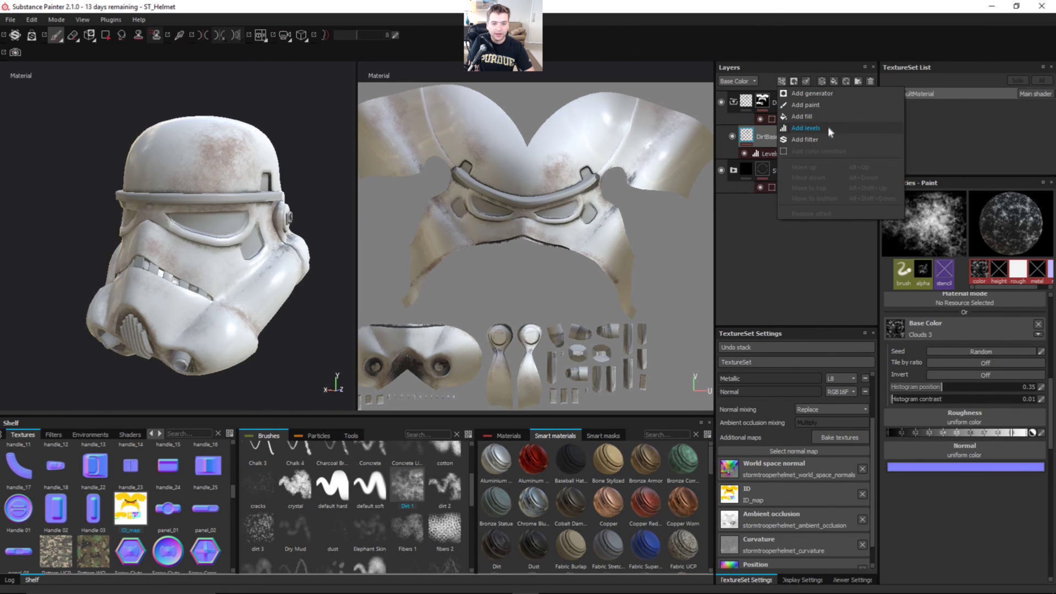
{"action": "left_click", "coordinate": [826, 128]}
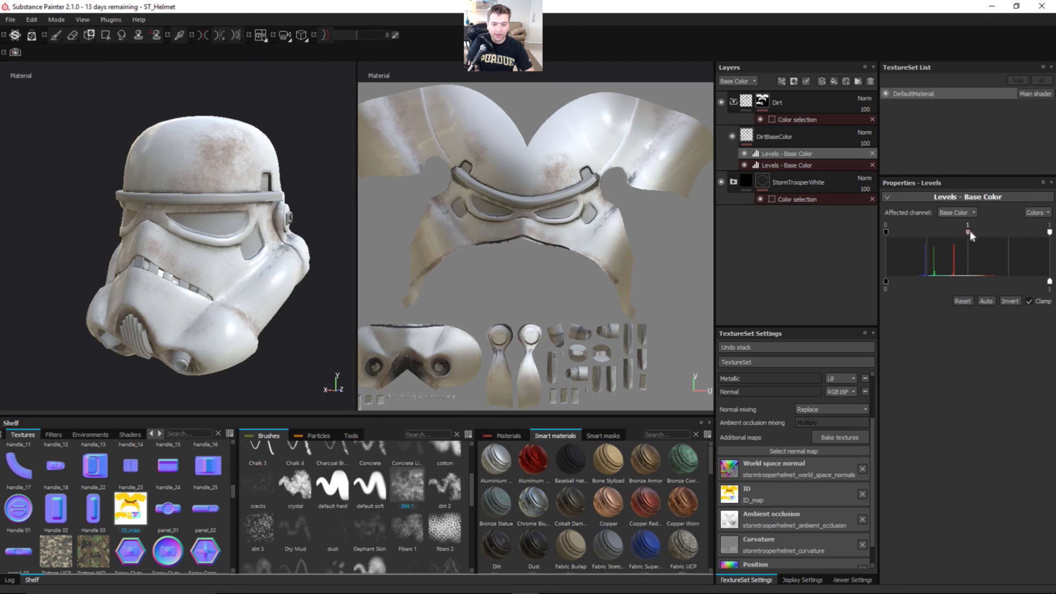
{"action": "mouse_move", "coordinate": [968, 231]}
{"action": "left_mouse_down"}
{"action": "mouse_move", "coordinate": [987, 237]}
{"action": "mouse_move", "coordinate": [973, 236]}
{"action": "left_mouse_up"}
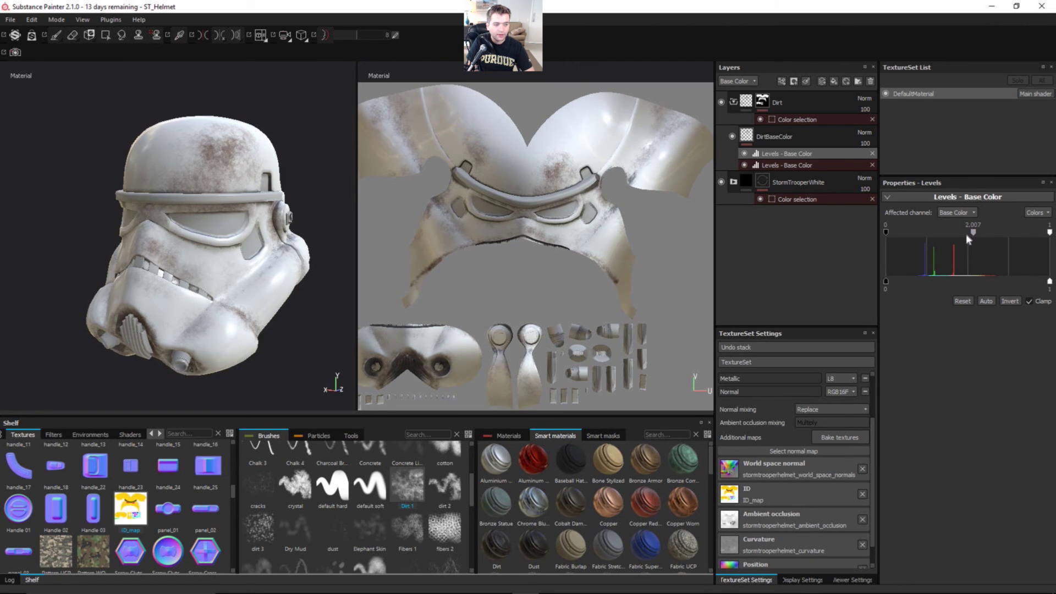
Compare the dirt with the new Levels effect on and off, set its midtone to 1.403, and collapse the Dirt folder
{"action": "left_click", "coordinate": [746, 155]}
{"action": "left_click", "coordinate": [745, 154]}
{"action": "left_click", "coordinate": [745, 155]}
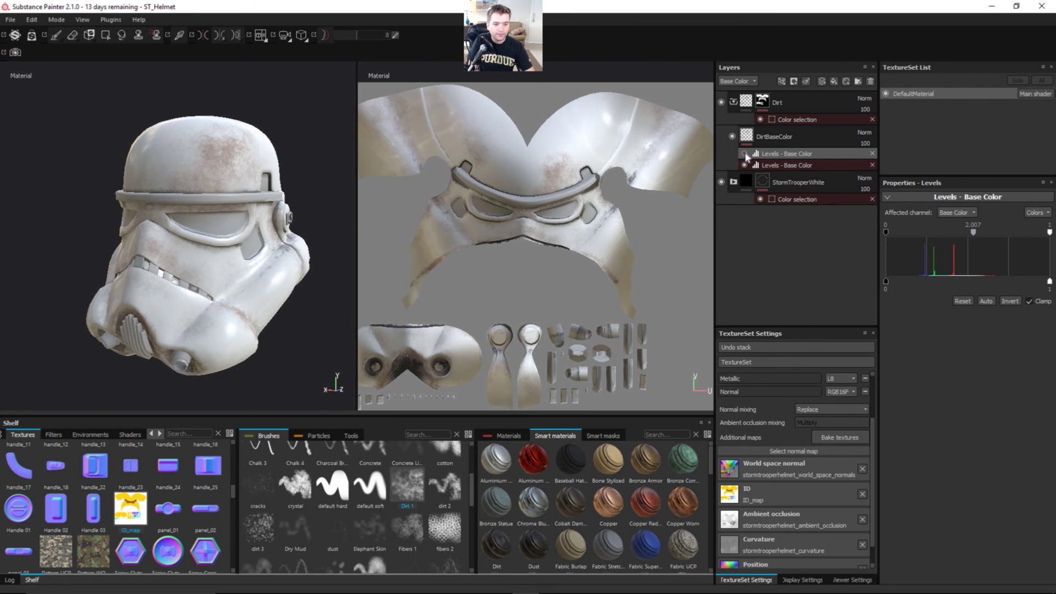
{"action": "left_click", "coordinate": [745, 155]}
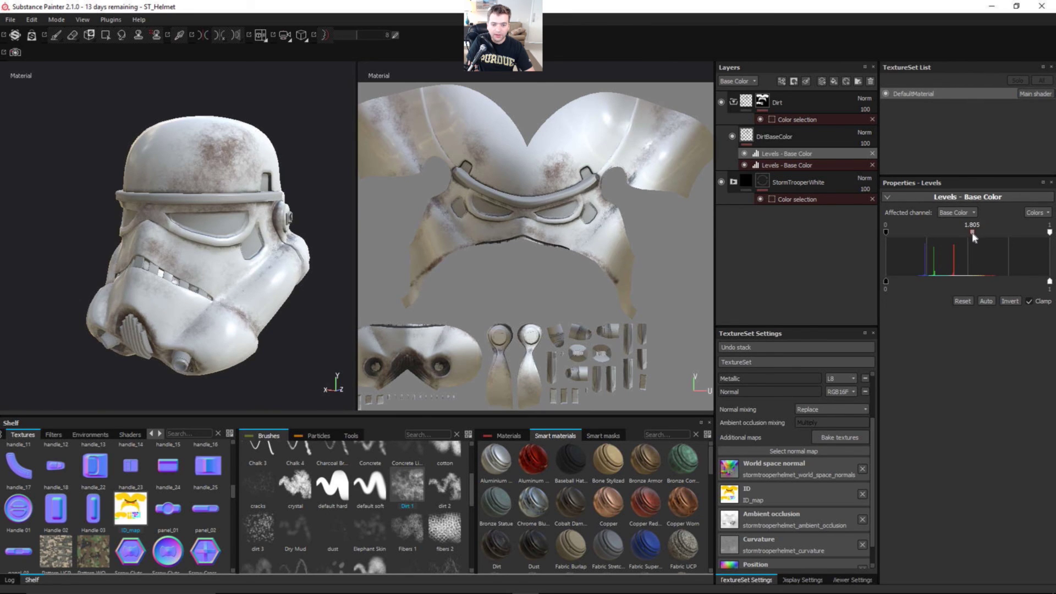
{"action": "left_click", "coordinate": [746, 155]}
{"action": "left_click", "coordinate": [745, 155]}
{"action": "left_click_drag", "start_coordinate": [970, 236], "coordinate": [969, 236]}
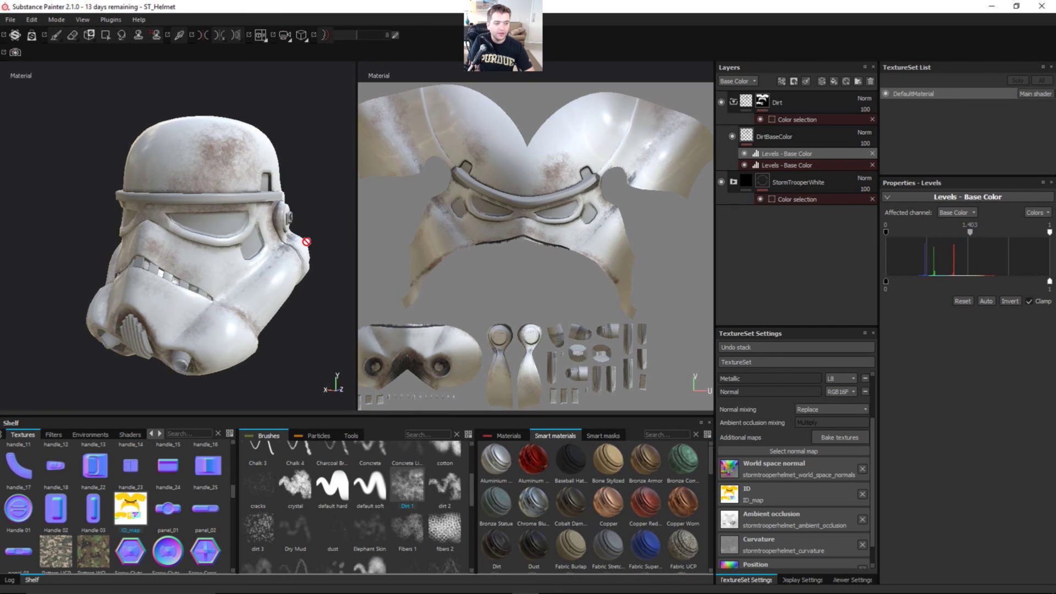
{"action": "left_click_drag", "start_coordinate": [269, 245], "coordinate": [294, 264], "text": "alt"}
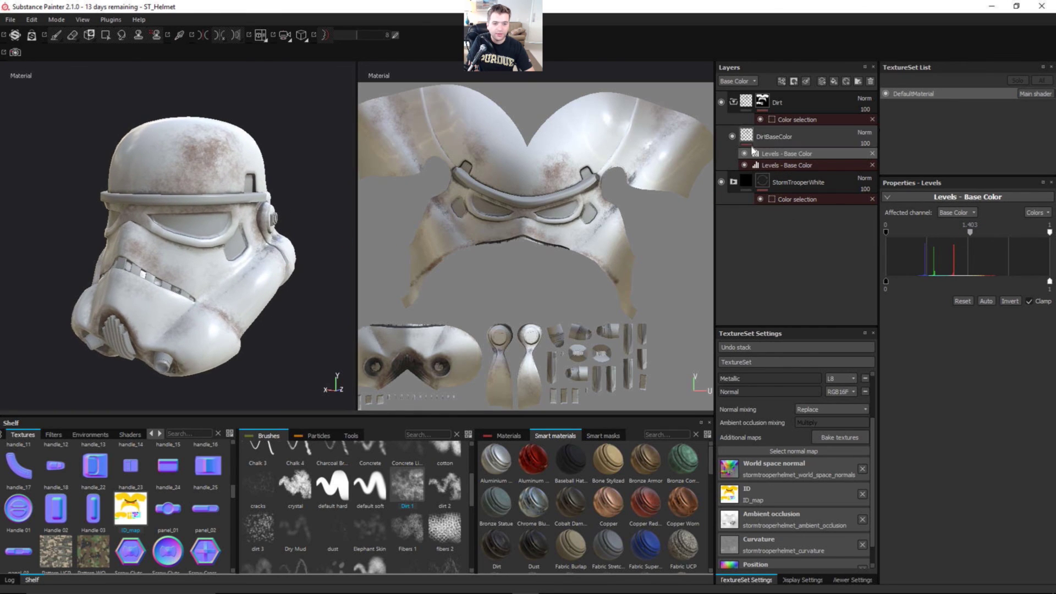
{"action": "left_click", "coordinate": [734, 102]}
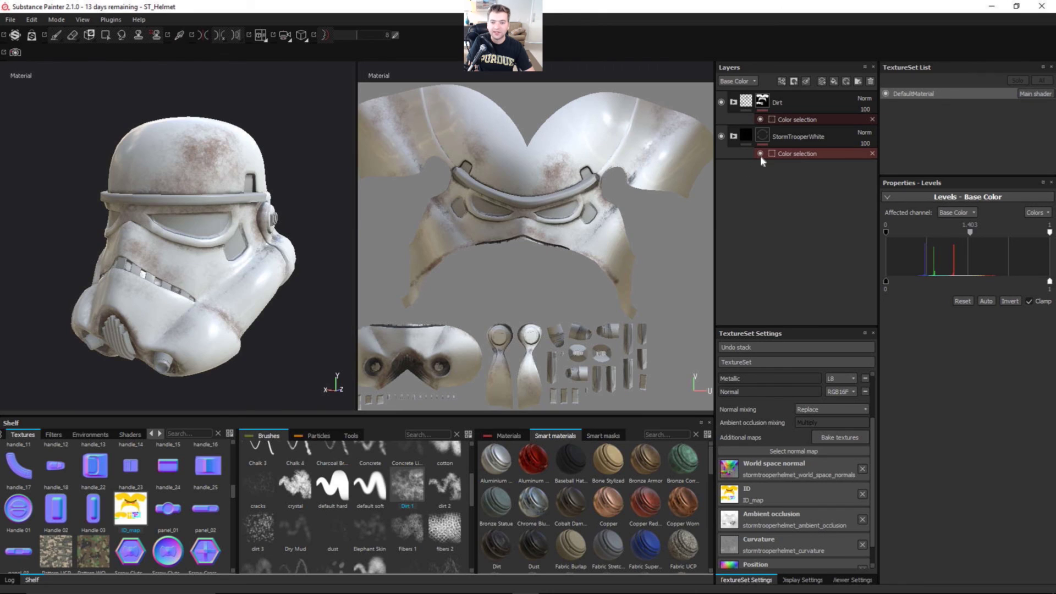